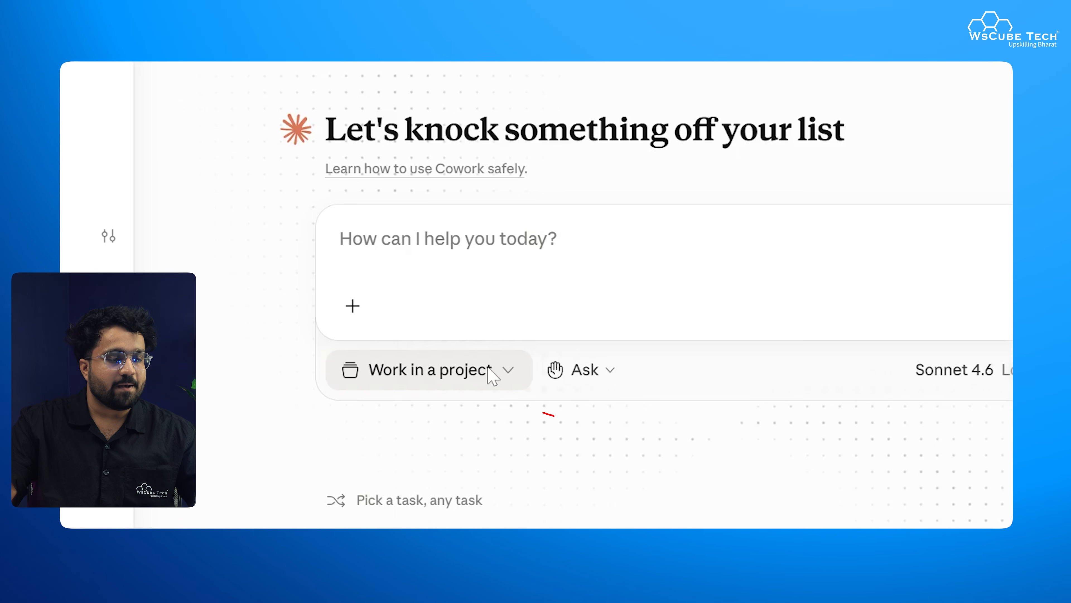
# Step: Set the task to work in the Pictures Screenshots project and allow Claude to change files in that folder
pyautogui.click(507, 372)
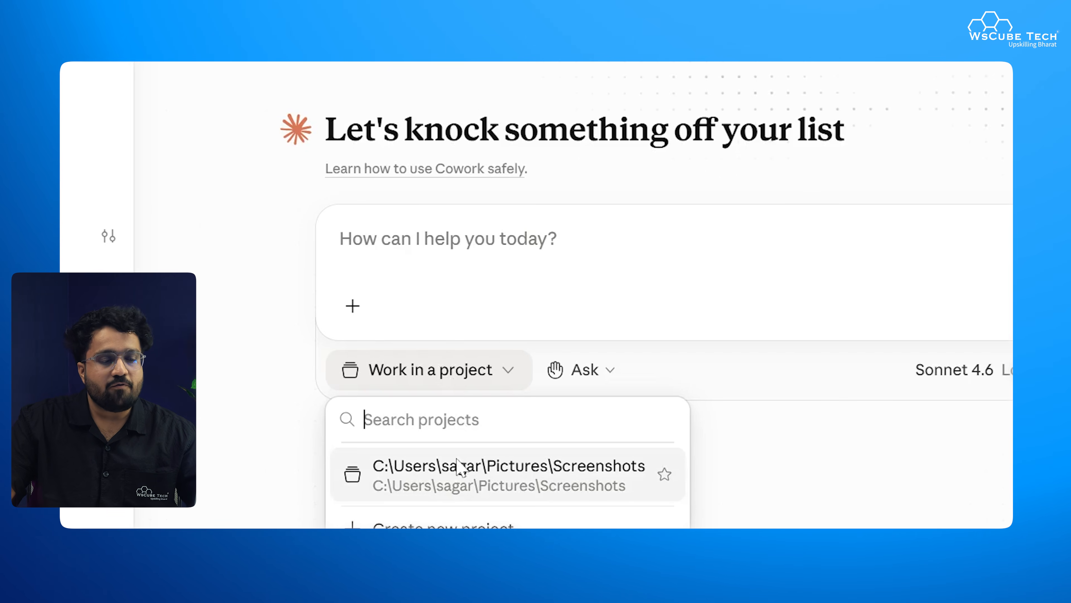
pyautogui.click(478, 486)
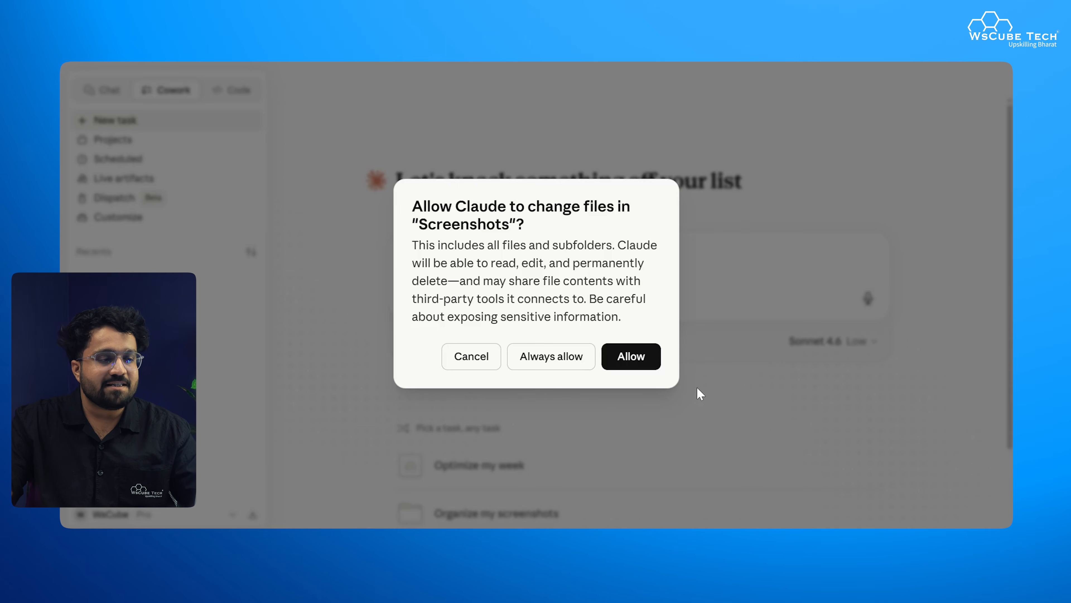
pyautogui.click(646, 353)
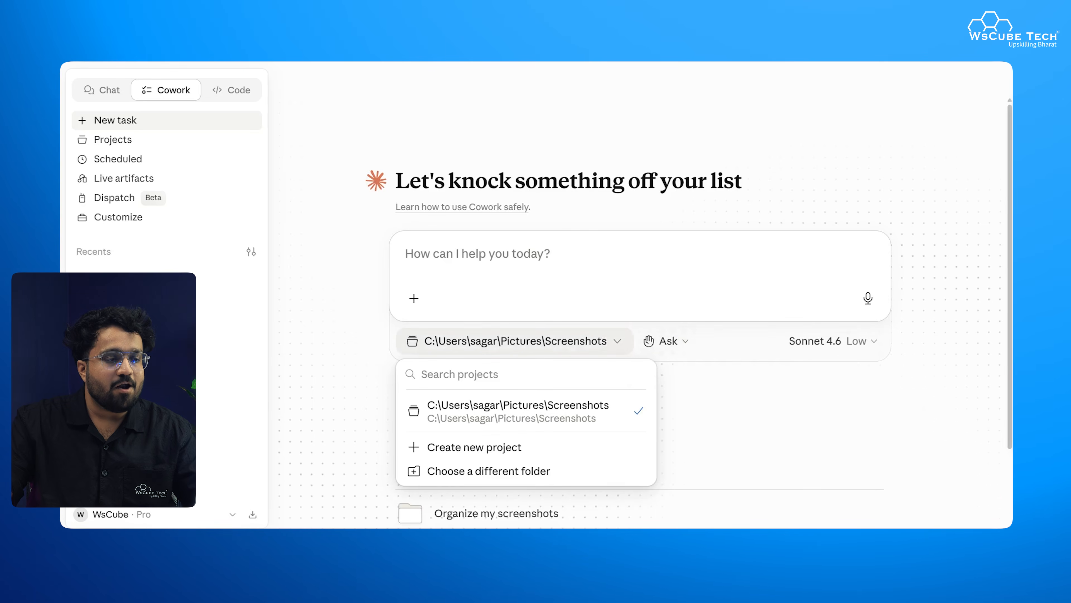
# Step: Paste and submit the prompt to organize the Screenshots folder, focusing on the last 14 days and requiring plan approval before any changes
pyautogui.click(478, 254)
pyautogui.hotkey('ctrl', 'v')
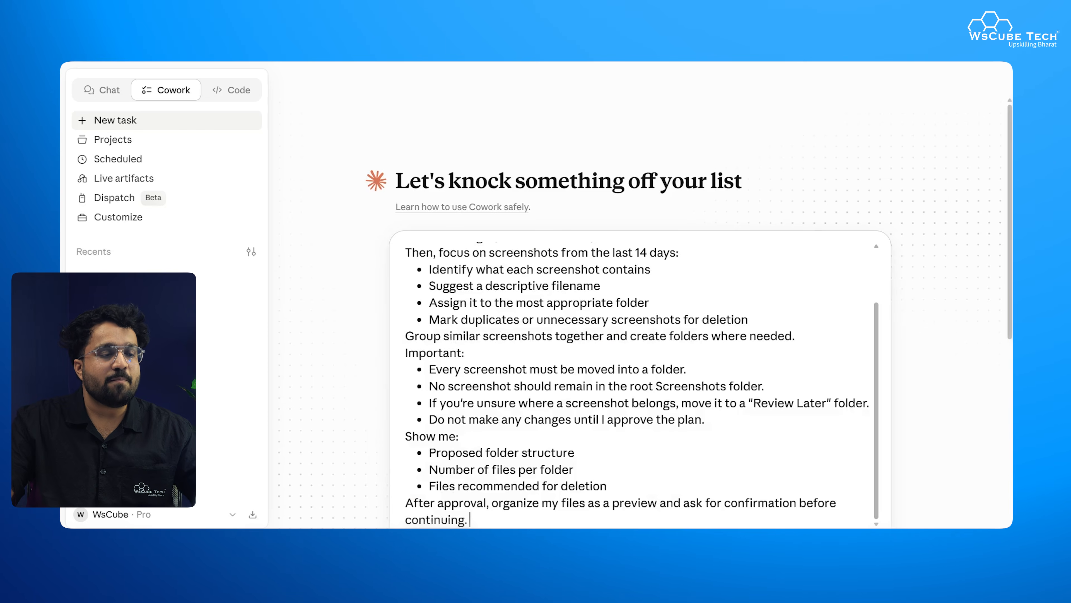
pyautogui.scroll(3, 640, 388)
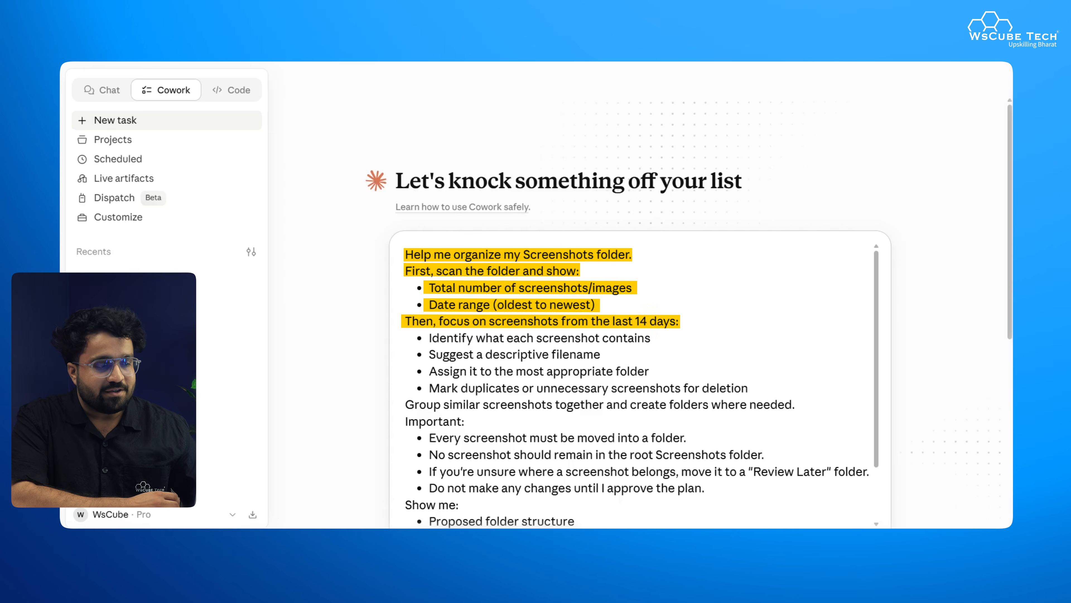
pyautogui.scroll(-3, 642, 386)
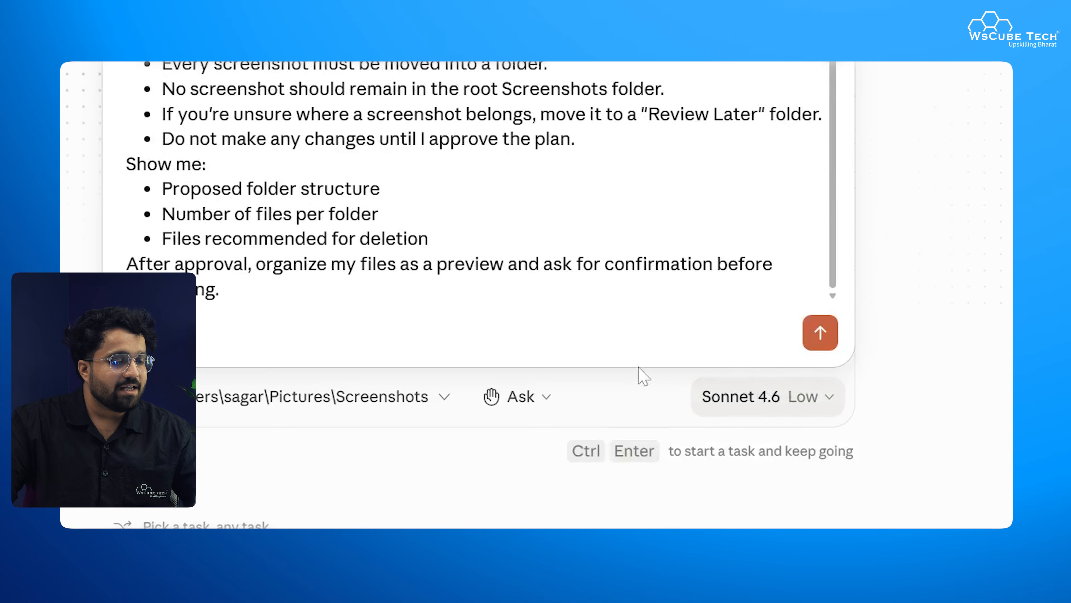
pyautogui.press('Return')
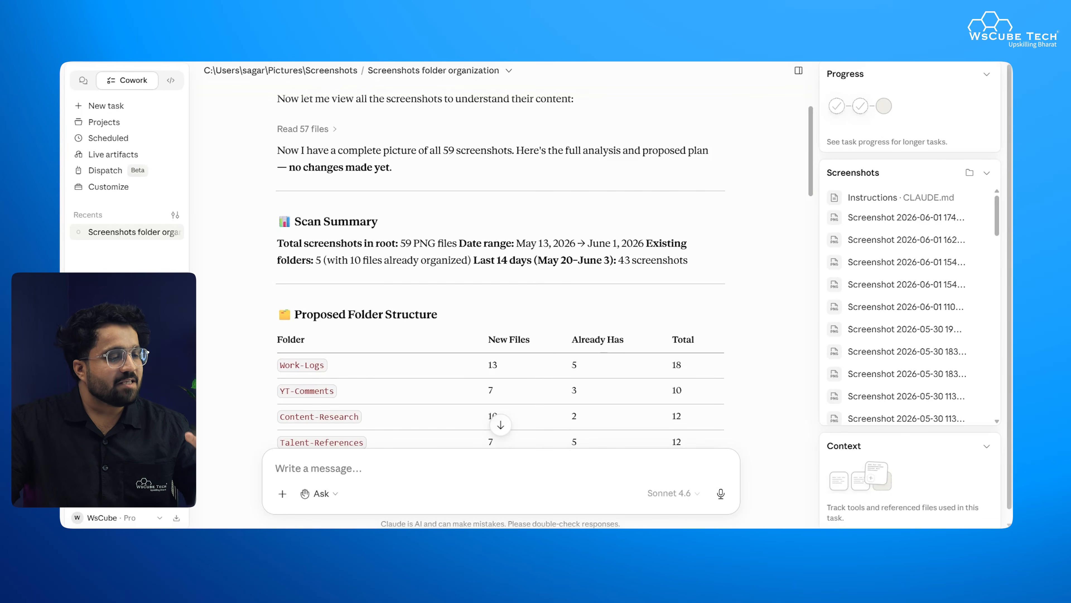
# Step: Review the proposed plan: scan summary, folder structure, files recommended for deletion and file-by-file assignments
pyautogui.scroll(-2, 501, 270)
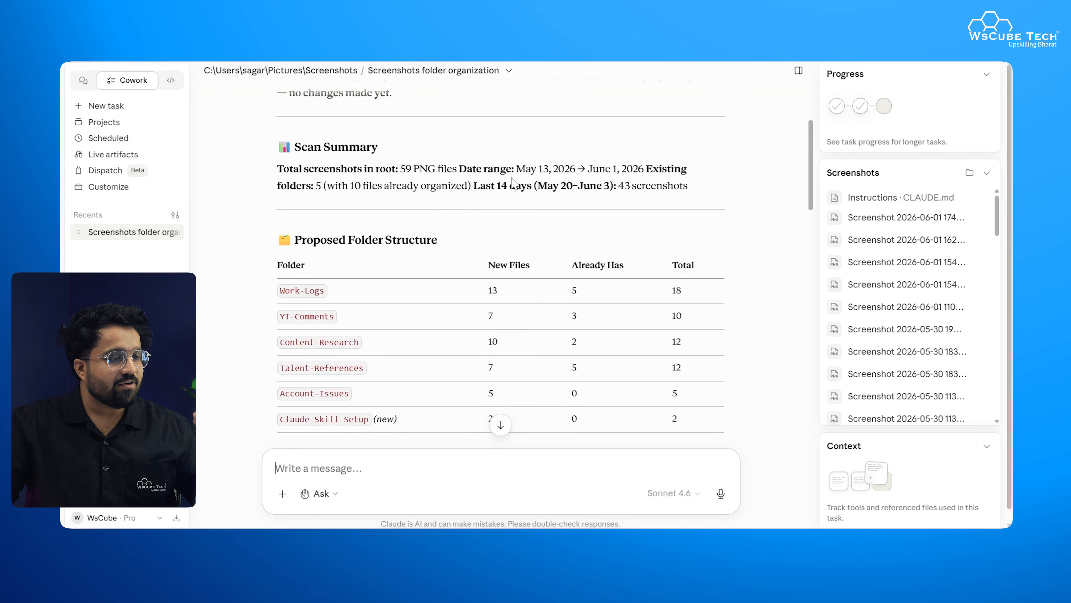
pyautogui.scroll(-2, 480, 231)
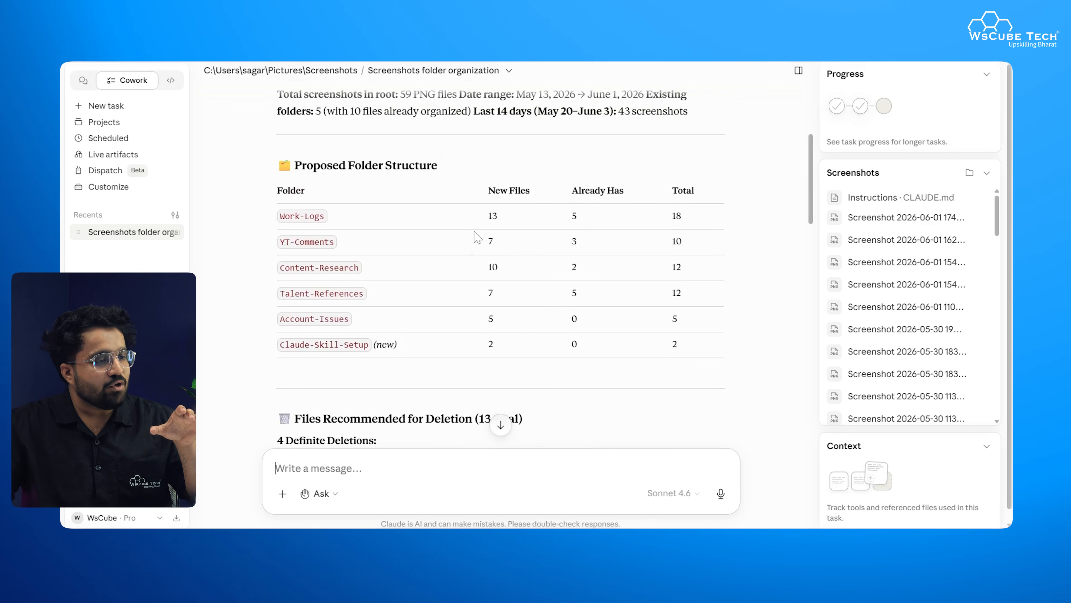
pyautogui.scroll(-8, 477, 238)
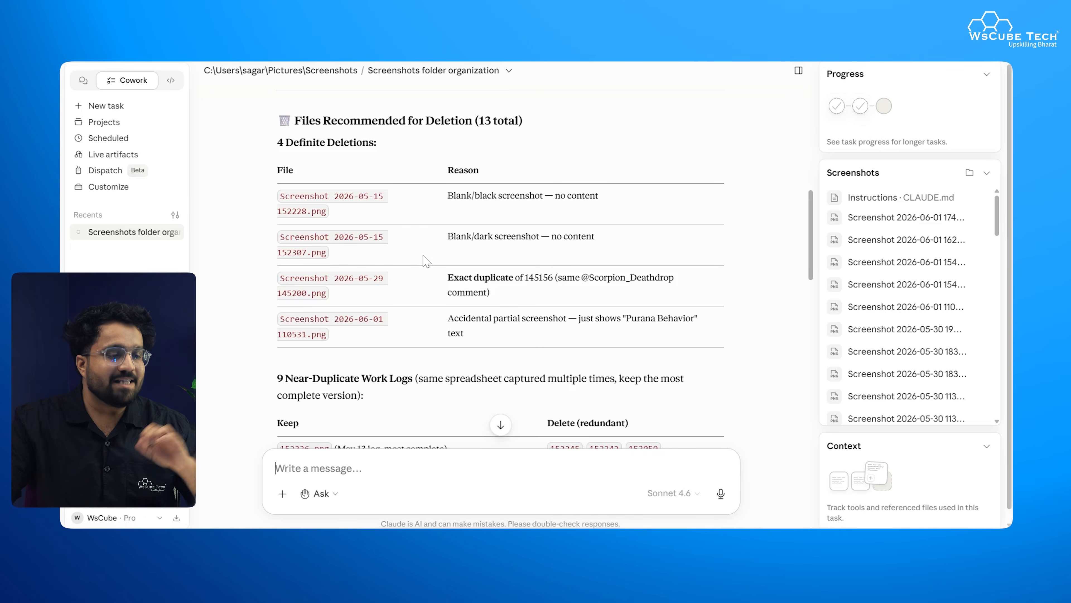
pyautogui.scroll(-4, 485, 261)
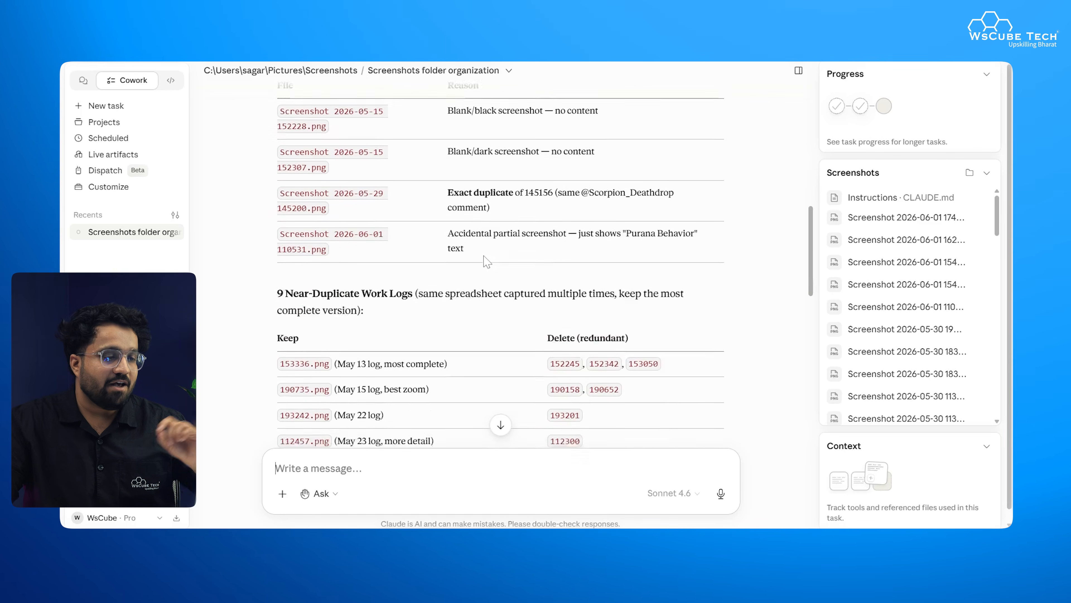
pyautogui.scroll(-8, 486, 261)
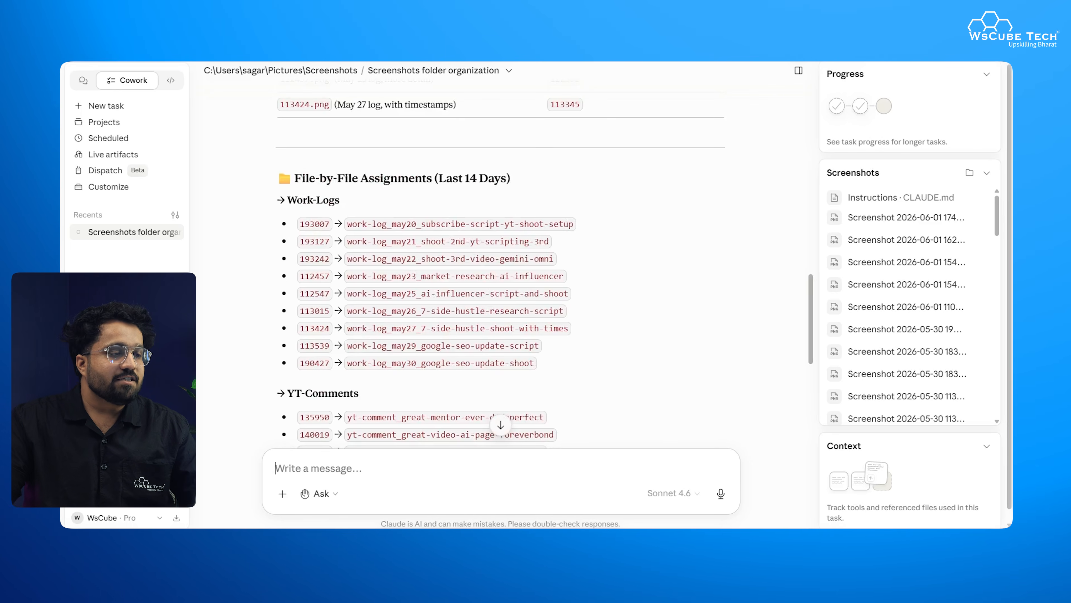
pyautogui.scroll(-2, 501, 253)
pyautogui.scroll(-15, 501, 253)
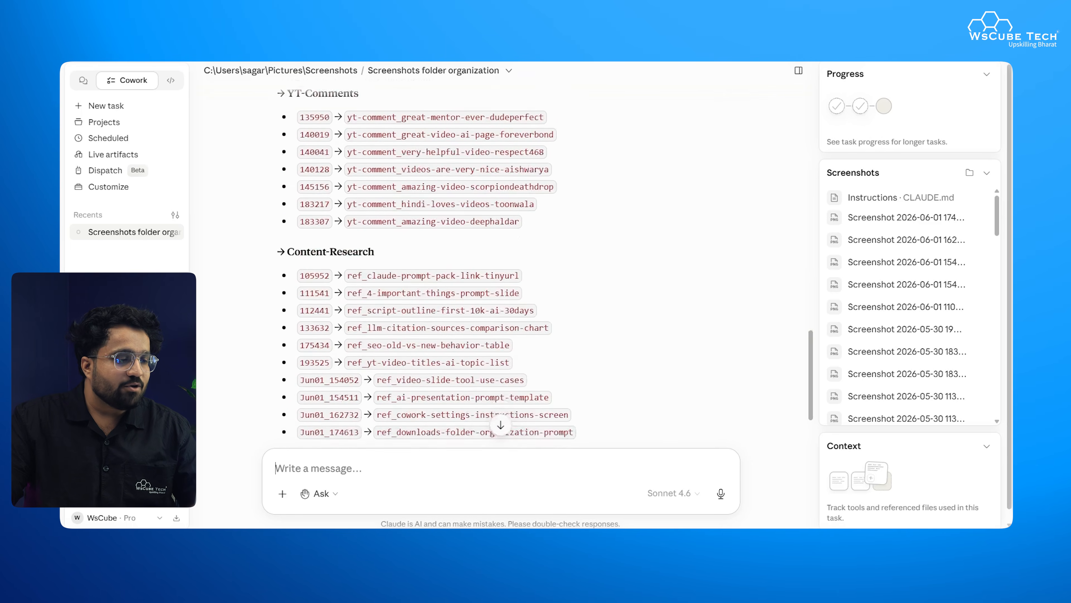
pyautogui.scroll(-7, 485, 260)
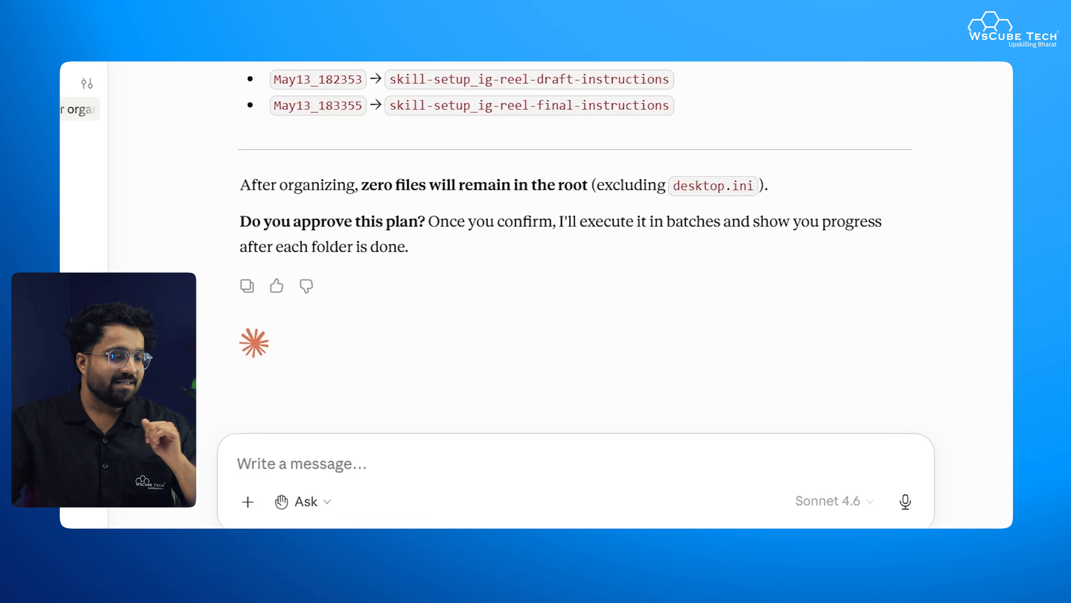
# Step: Approve the plan with the reply "okay good to go" and allow permanent file deletion in the Screenshots folder
pyautogui.write('oka')
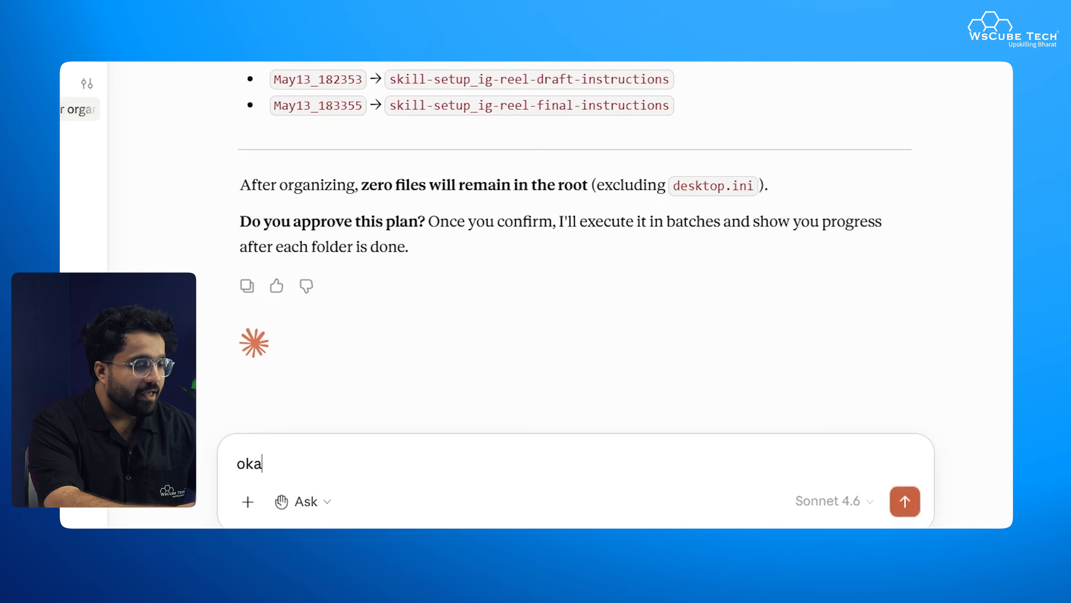
pyautogui.write('y good to go')
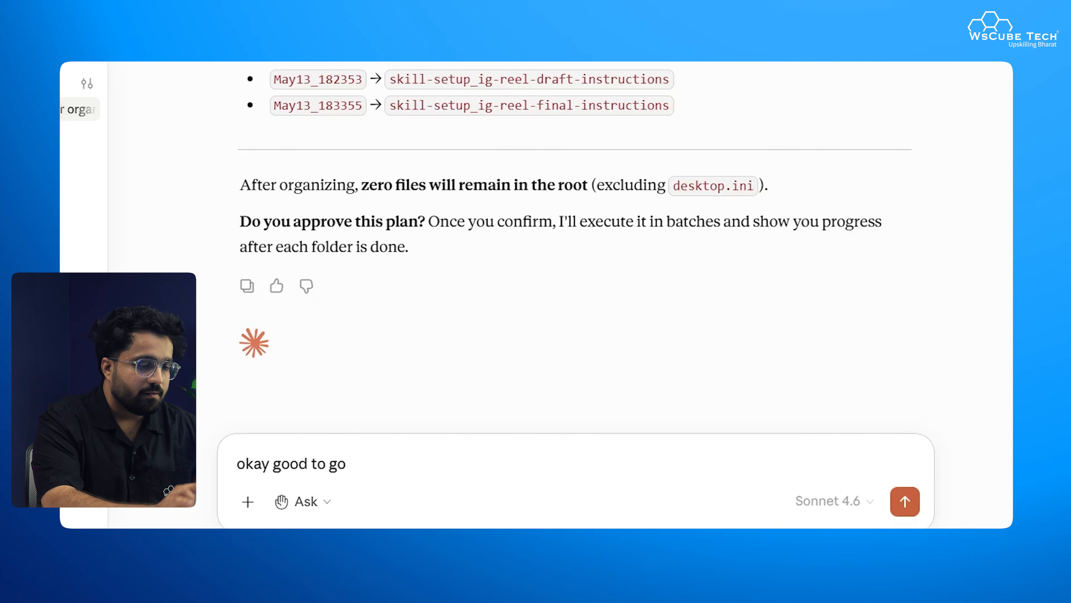
pyautogui.press('Return')
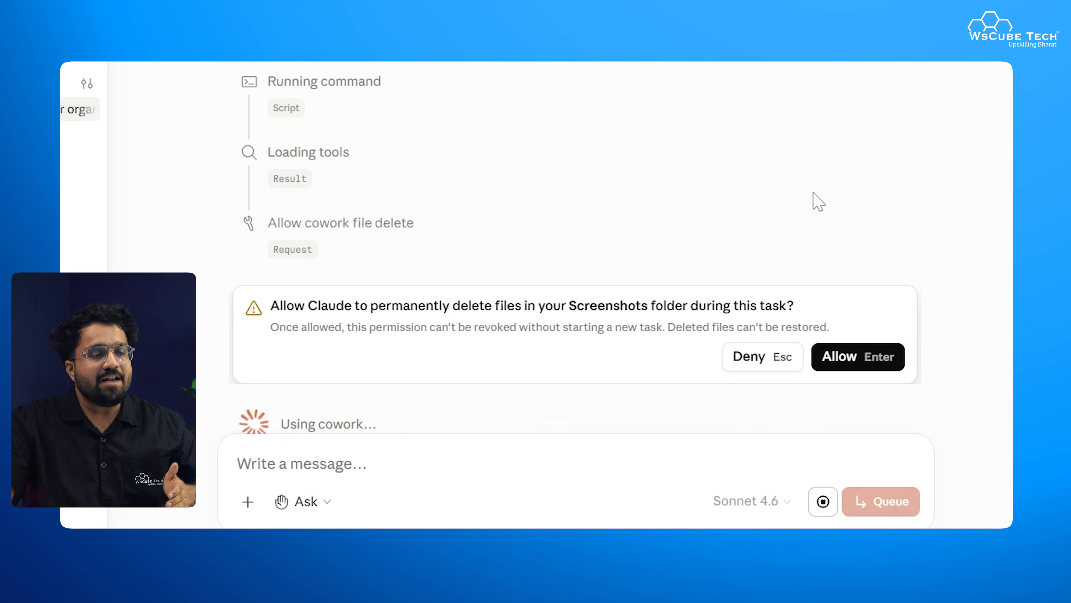
pyautogui.click(846, 359)
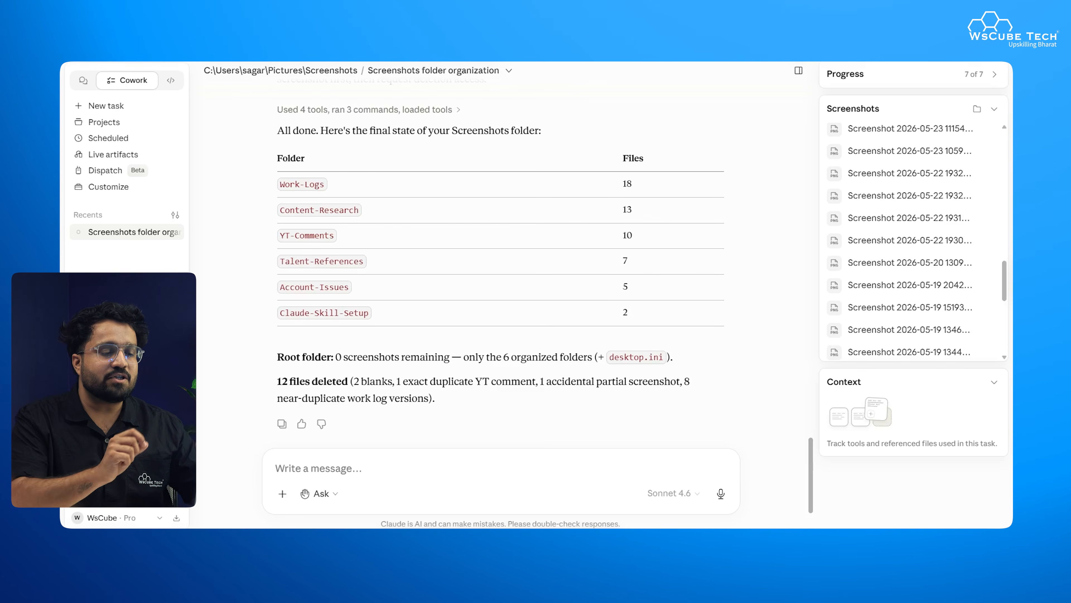
# Step: Switch to File Explorer and check the organized files in the YT-Comments and Work-Logs subfolders of Screenshots
pyautogui.press('super+e')
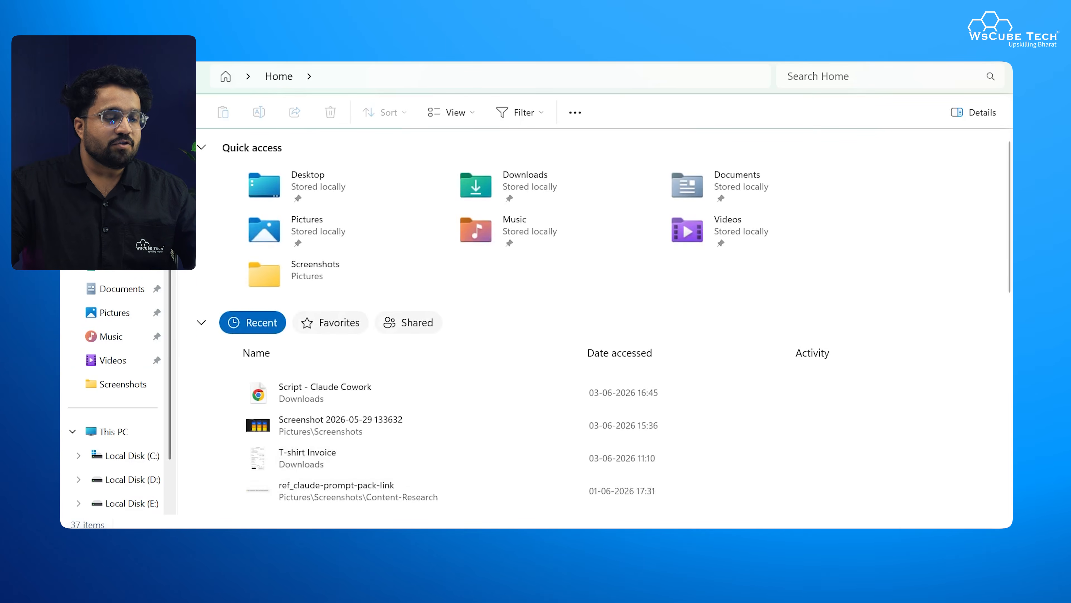
pyautogui.click(110, 385)
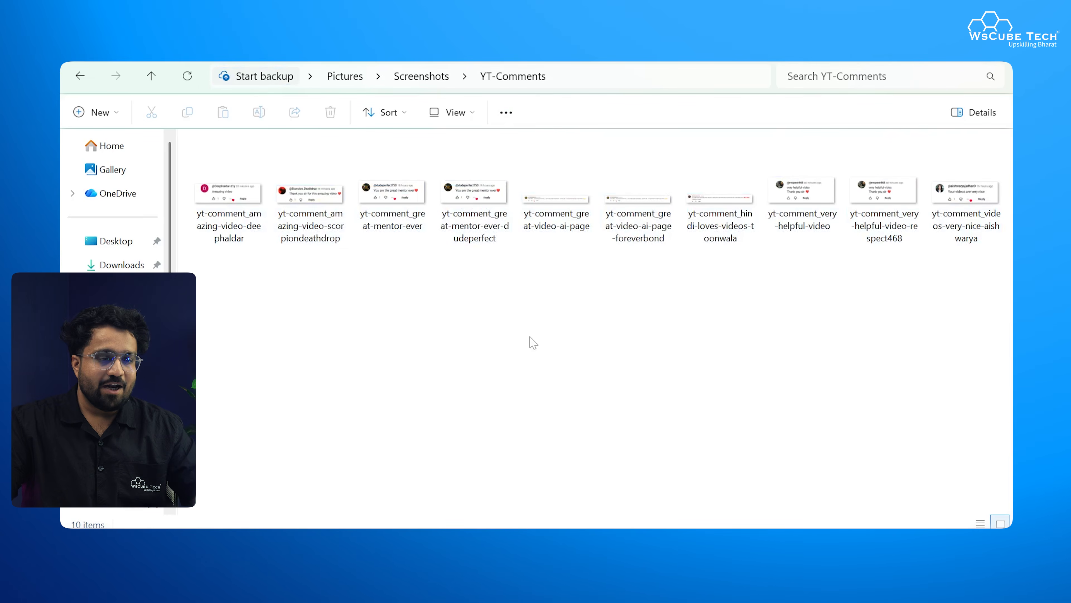
pyautogui.click(151, 76)
pyautogui.click(555, 206)
pyautogui.doubleClick(555, 207)
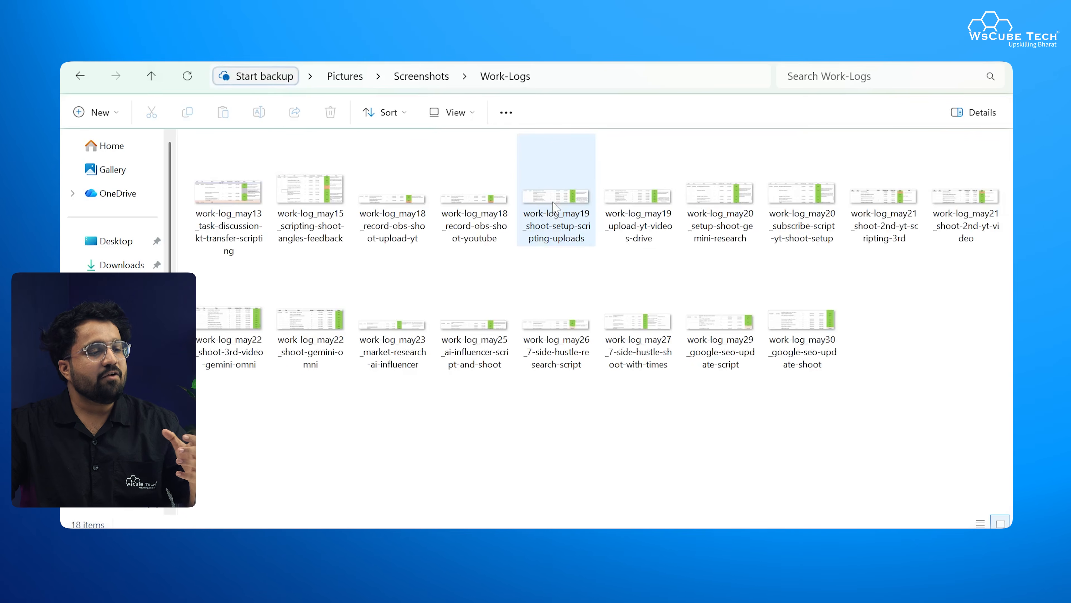
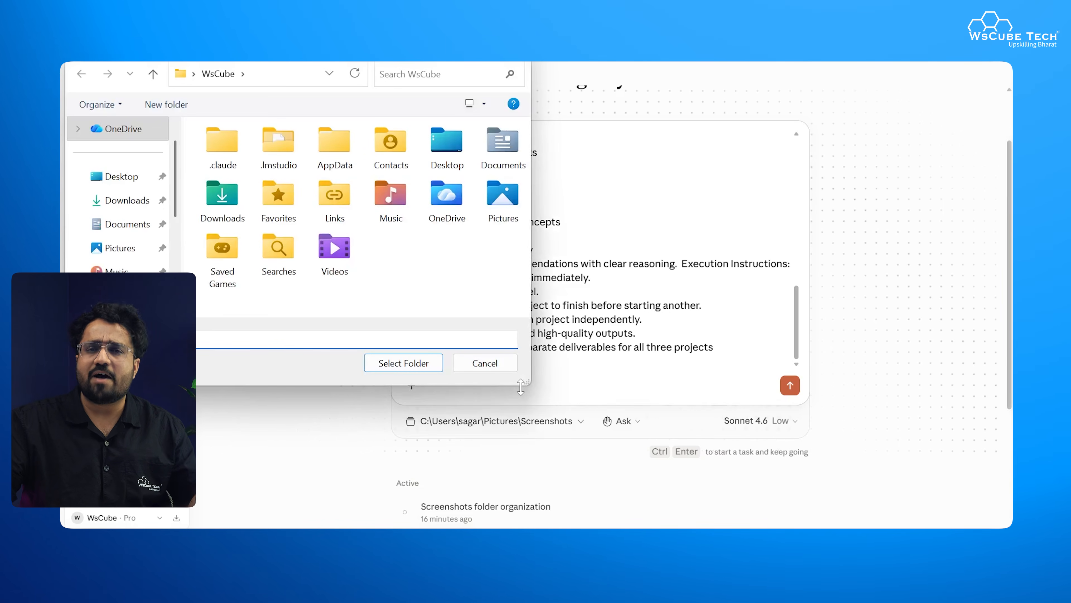
# Step: Choose the Claude Cowork folder on the Desktop for the new task and allow Claude to change its files
pyautogui.click(122, 180)
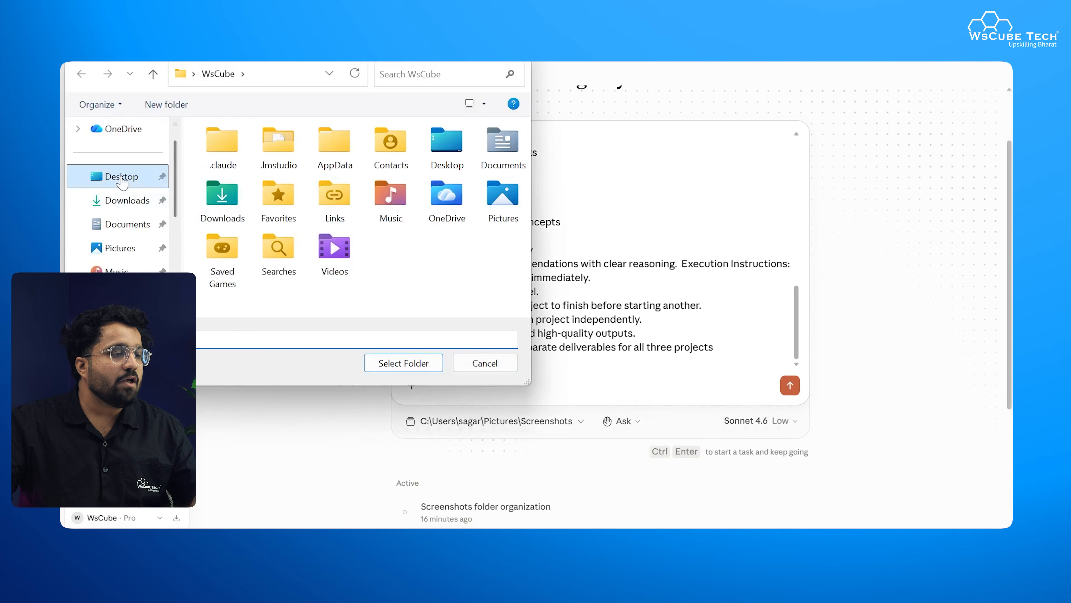
pyautogui.click(256, 177)
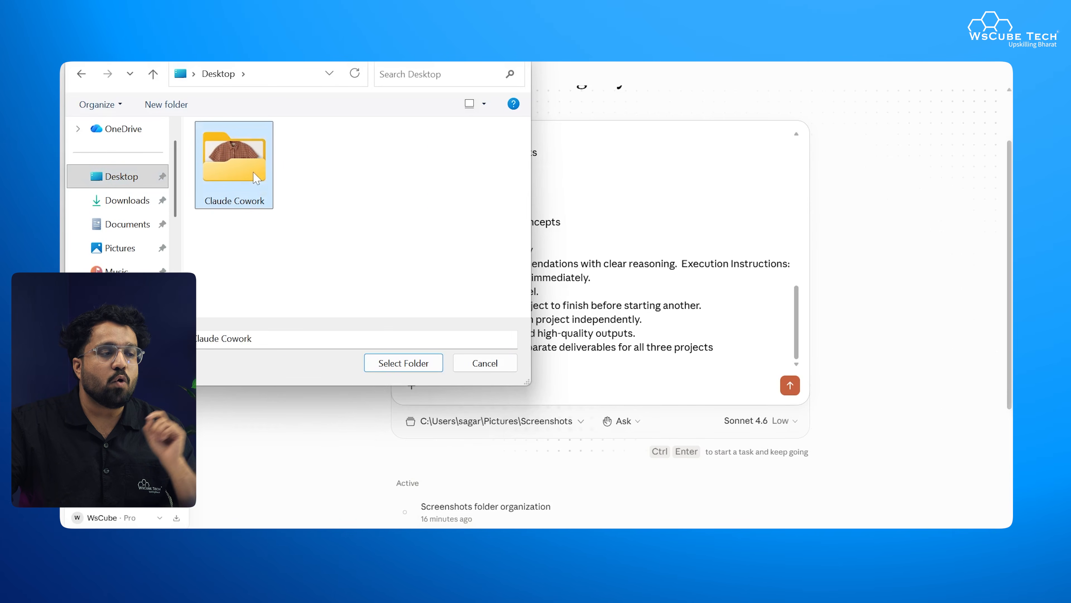
pyautogui.click(399, 365)
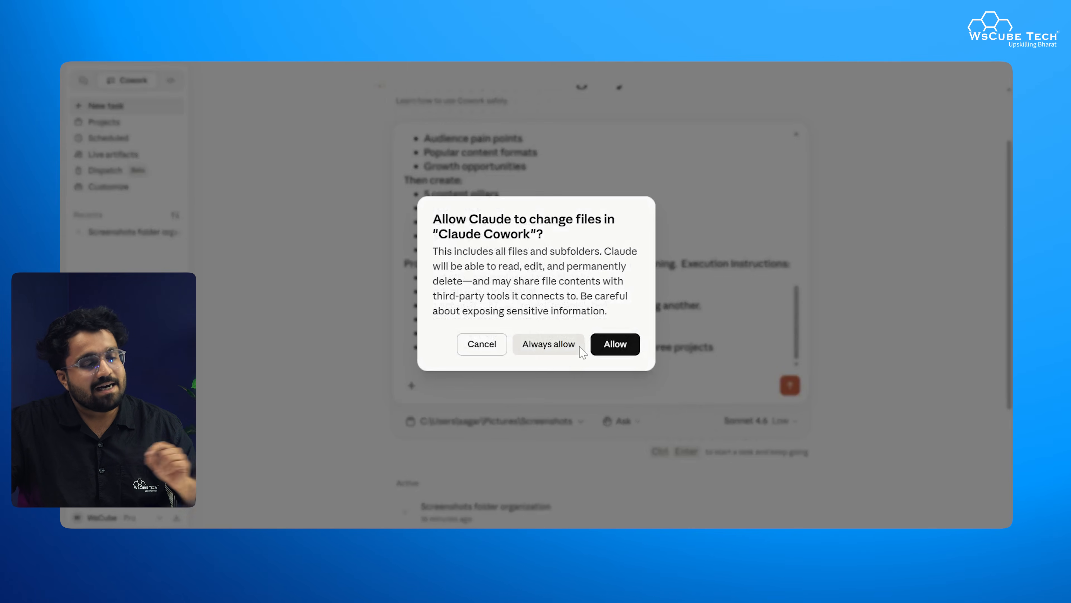
pyautogui.click(609, 341)
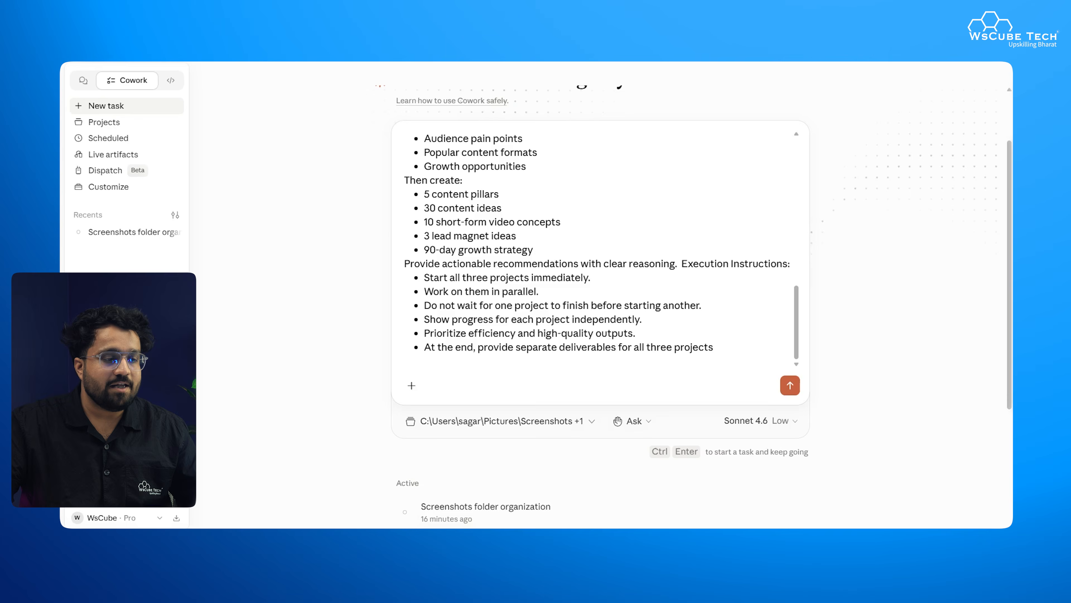
# Step: Keep only the Desktop Claude Cowork folder selected for the task and submit the prompt for three parallel projects
pyautogui.click(592, 421)
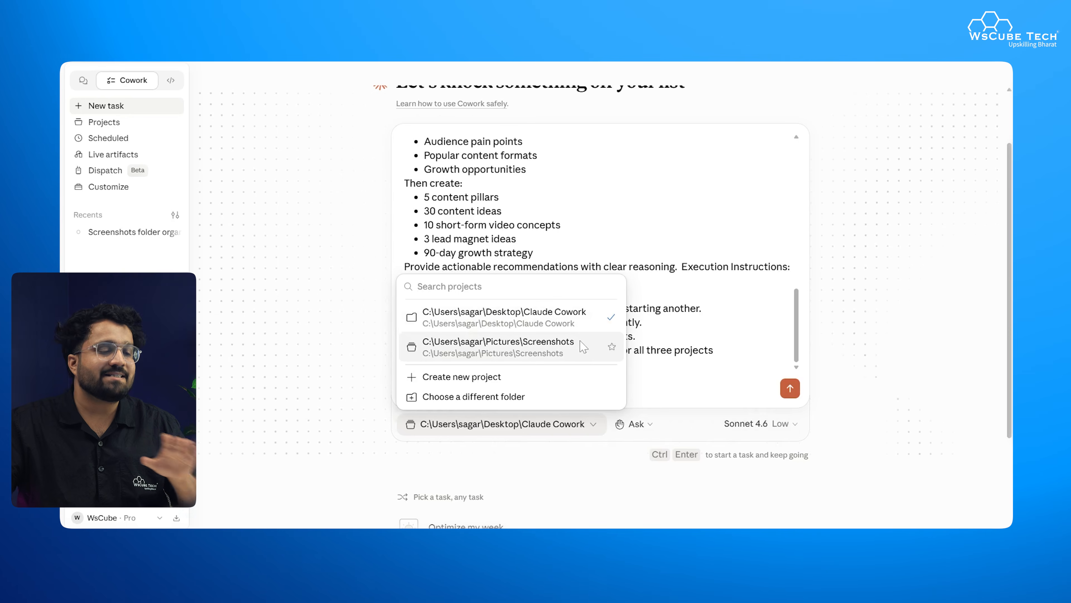
pyautogui.click(637, 336)
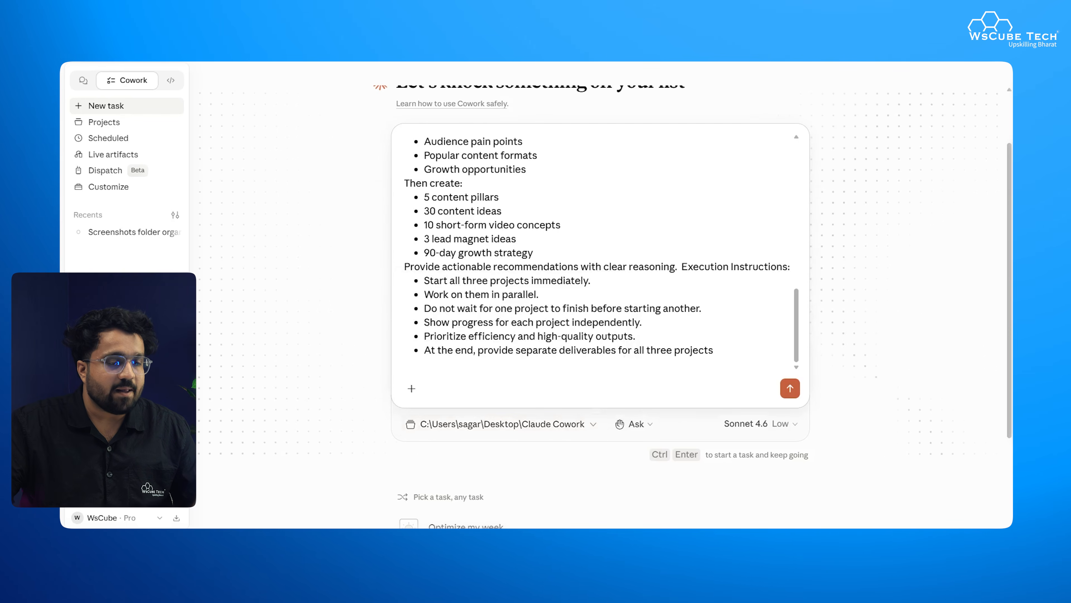
pyautogui.scroll(-1, 677, 346)
pyautogui.click(791, 315)
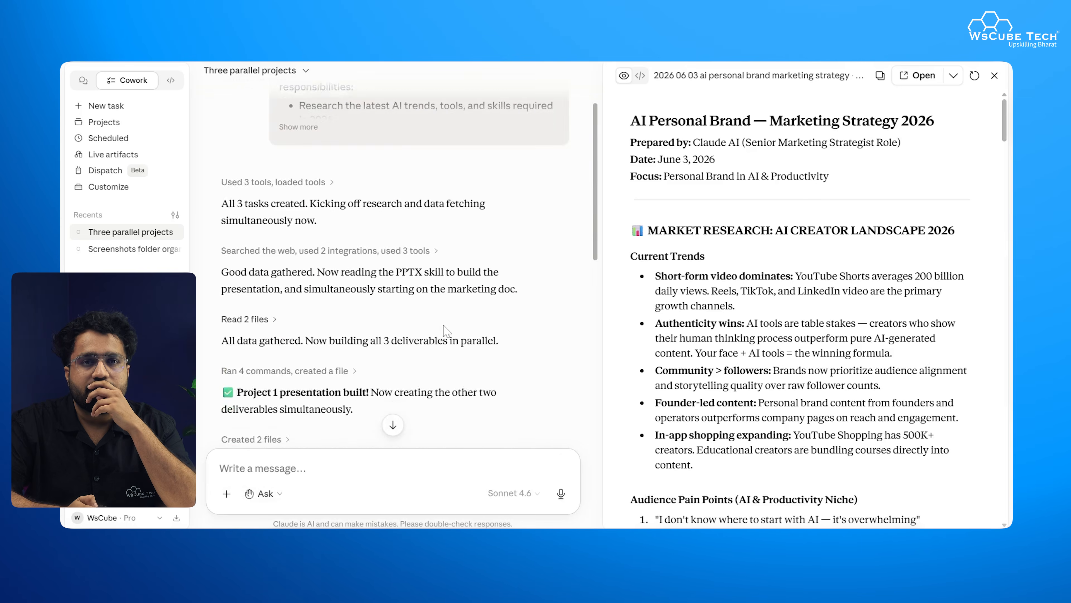
# Step: Review the Three parallel projects response, covering the work log and the summary of each project's deliverable
pyautogui.scroll(-8, 456, 333)
pyautogui.scroll(5, 474, 342)
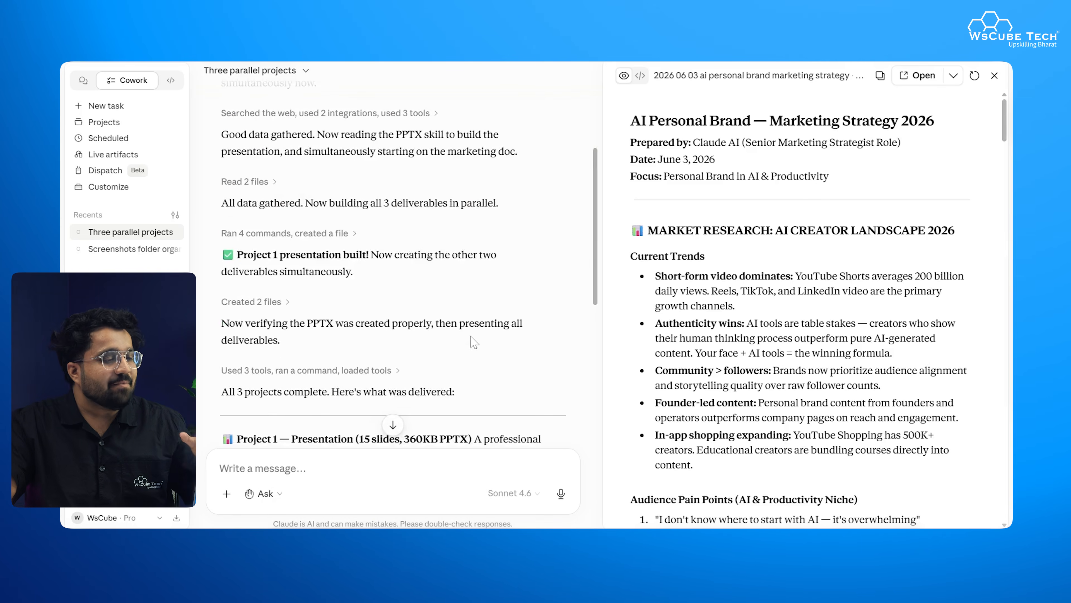
pyautogui.scroll(2, 471, 337)
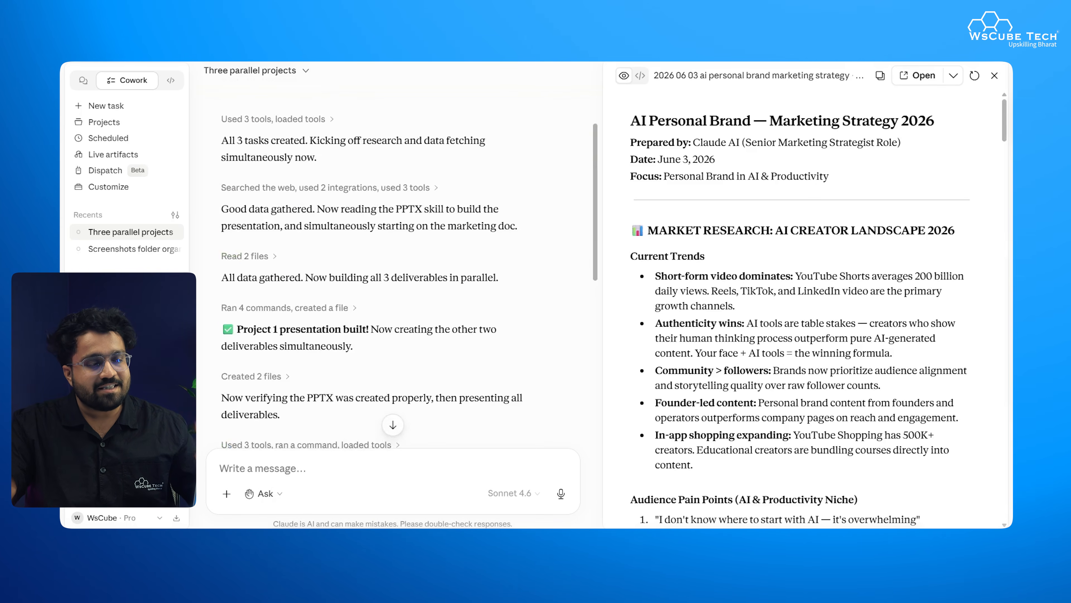
pyautogui.scroll(-4, 455, 337)
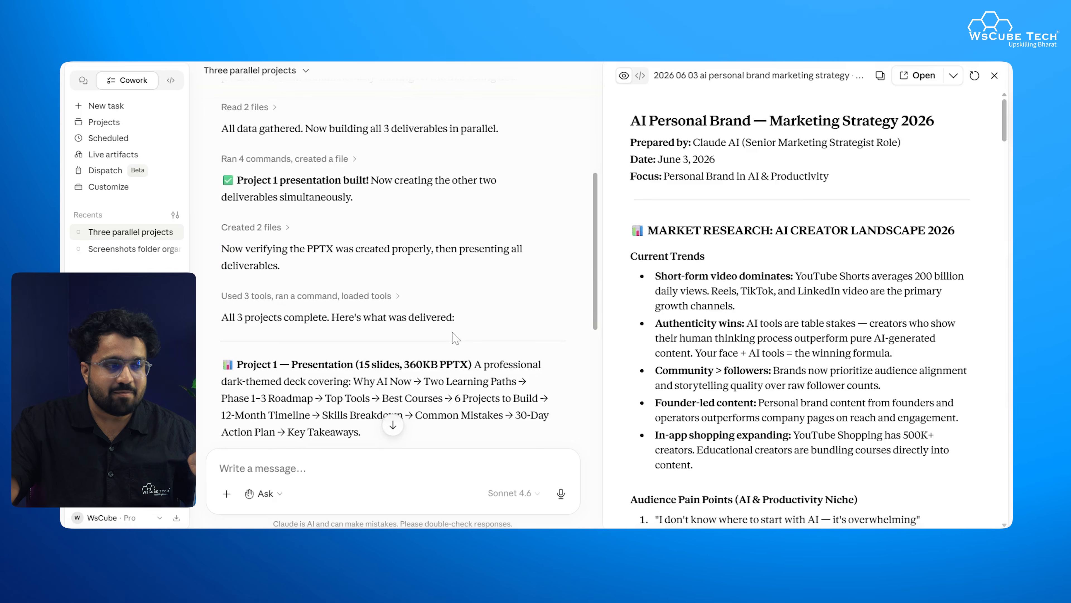
pyautogui.scroll(-5, 455, 338)
pyautogui.scroll(-1, 454, 337)
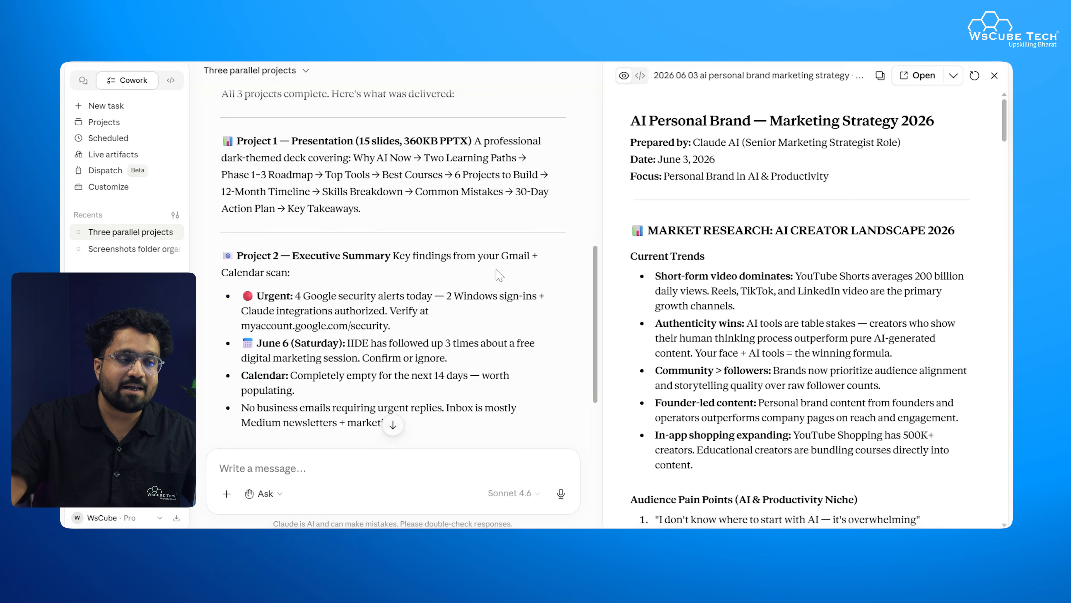
pyautogui.scroll(-7, 499, 275)
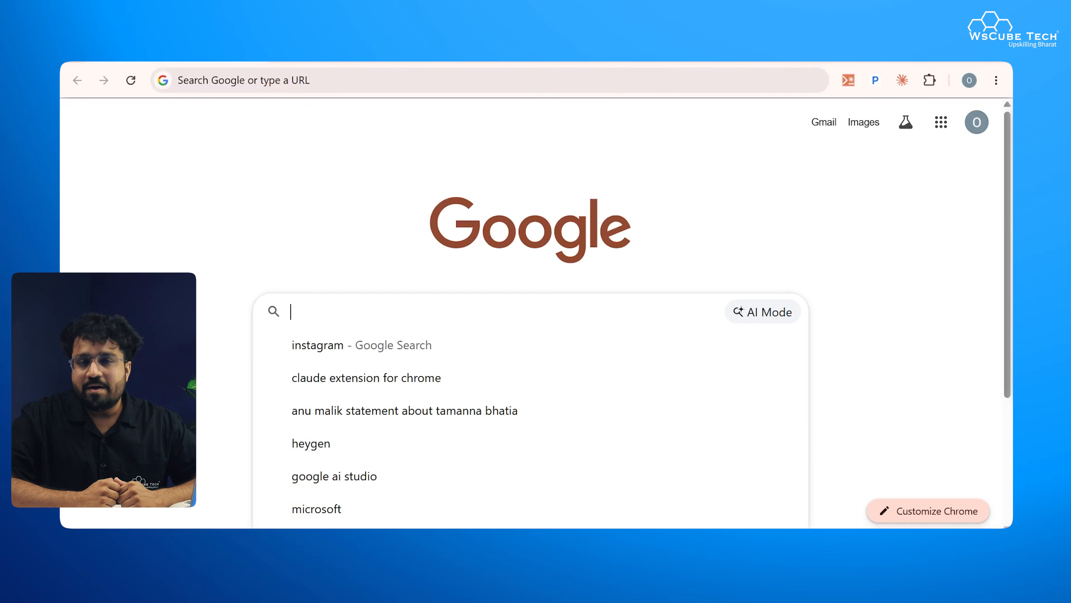
# Step: Search Google for "claude extension for chrome" and open the Claude listing in the Chrome Web Store
pyautogui.write('claude extension for chrome')
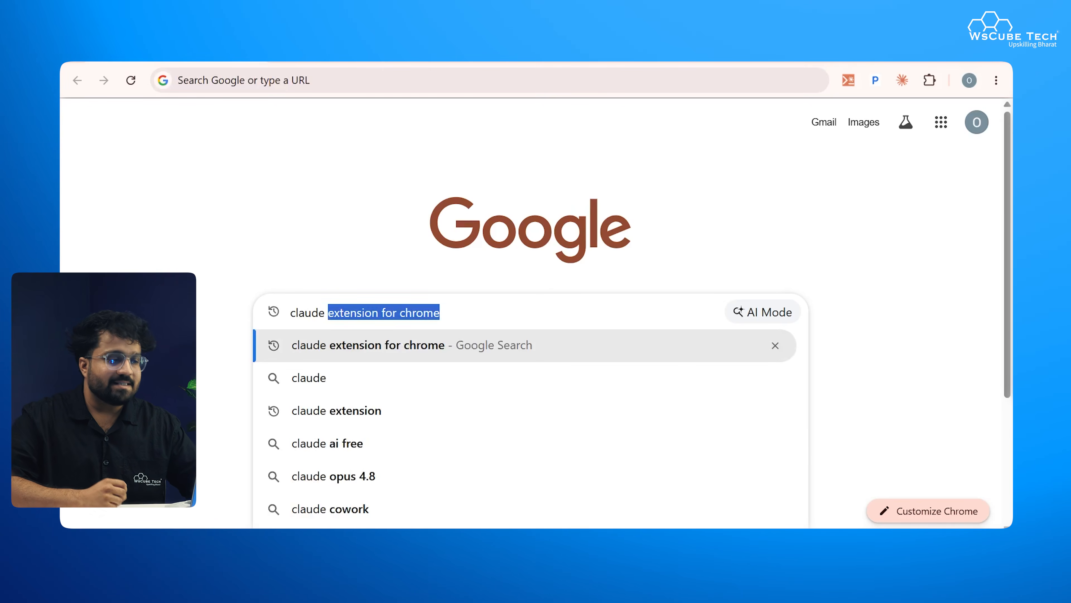
pyautogui.press('Return')
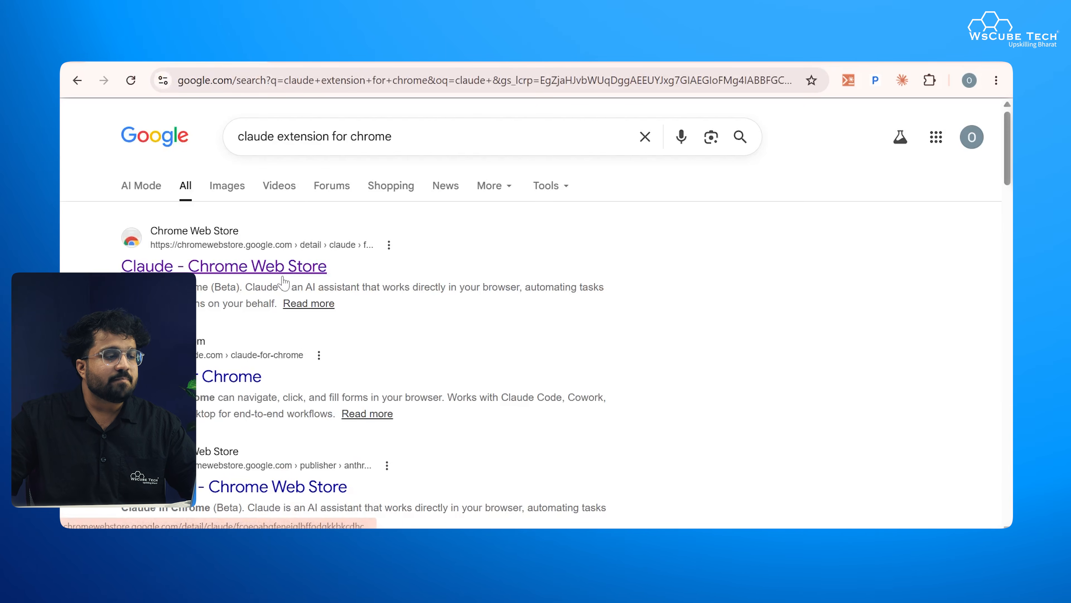
pyautogui.click(286, 275)
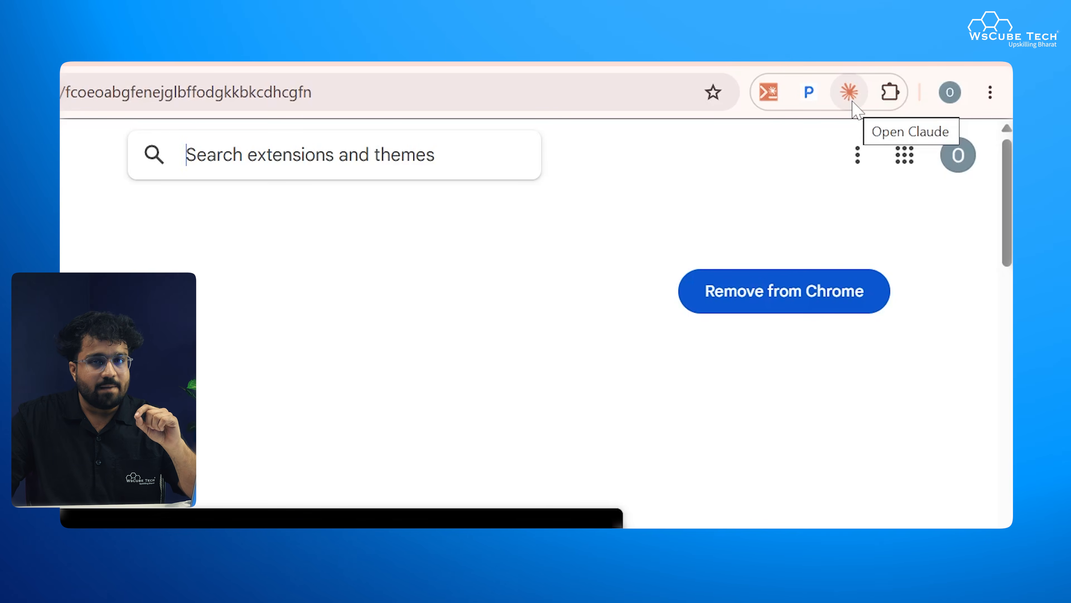
# Step: Open the installed Claude extension's side panel to view its chat area, and close the panel
pyautogui.click(849, 92)
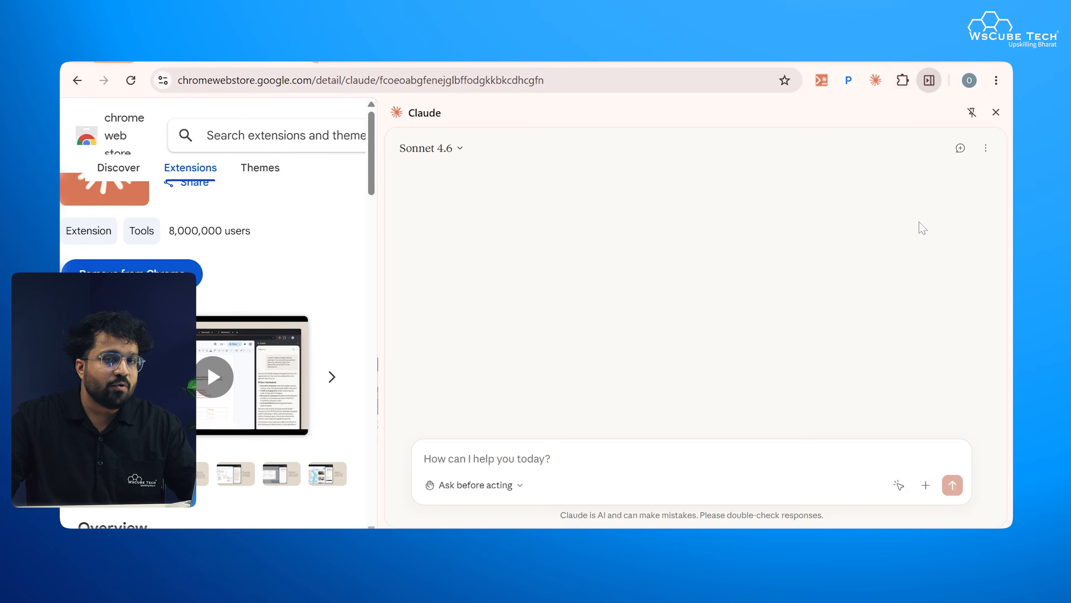
pyautogui.click(996, 113)
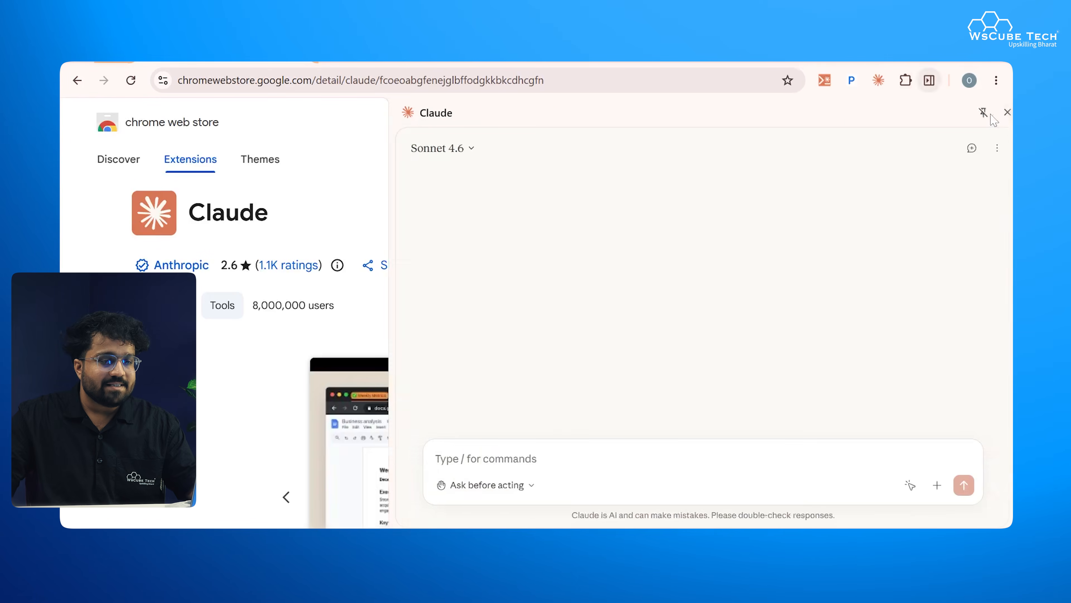
# Step: Switch to Claude Cowork and check the Claude in Chrome connector setting from the Instagram page audit task
pyautogui.click(685, 536)
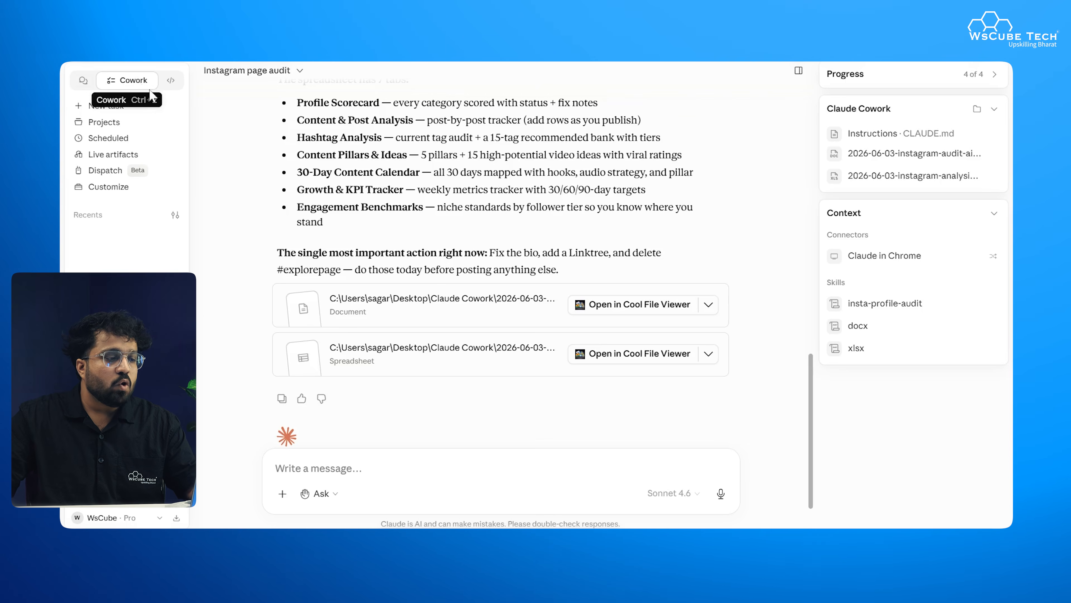
pyautogui.click(371, 485)
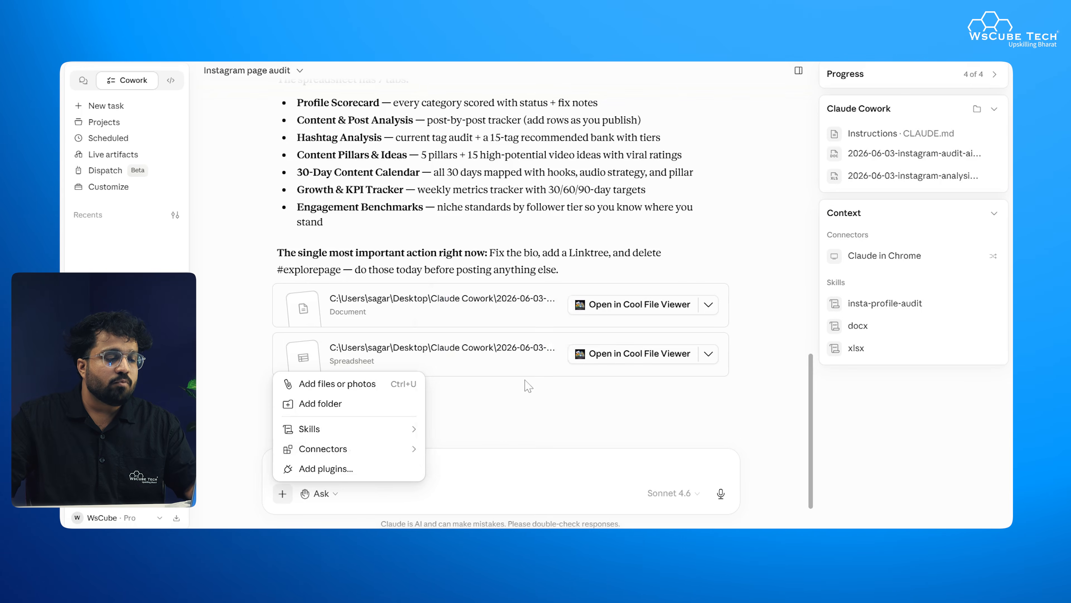
pyautogui.moveTo(416, 448)
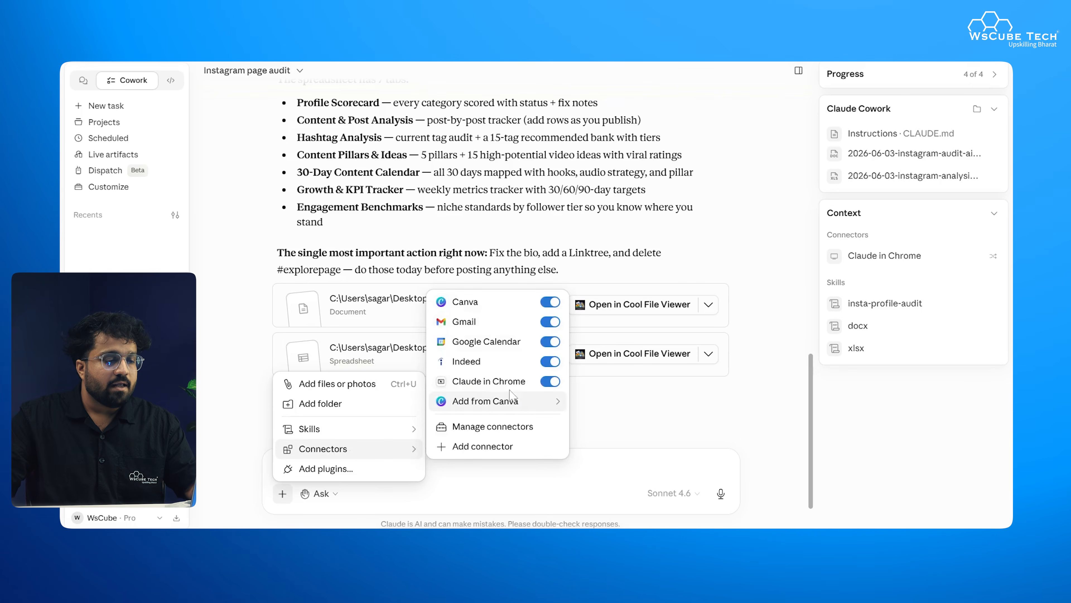
pyautogui.click(551, 383)
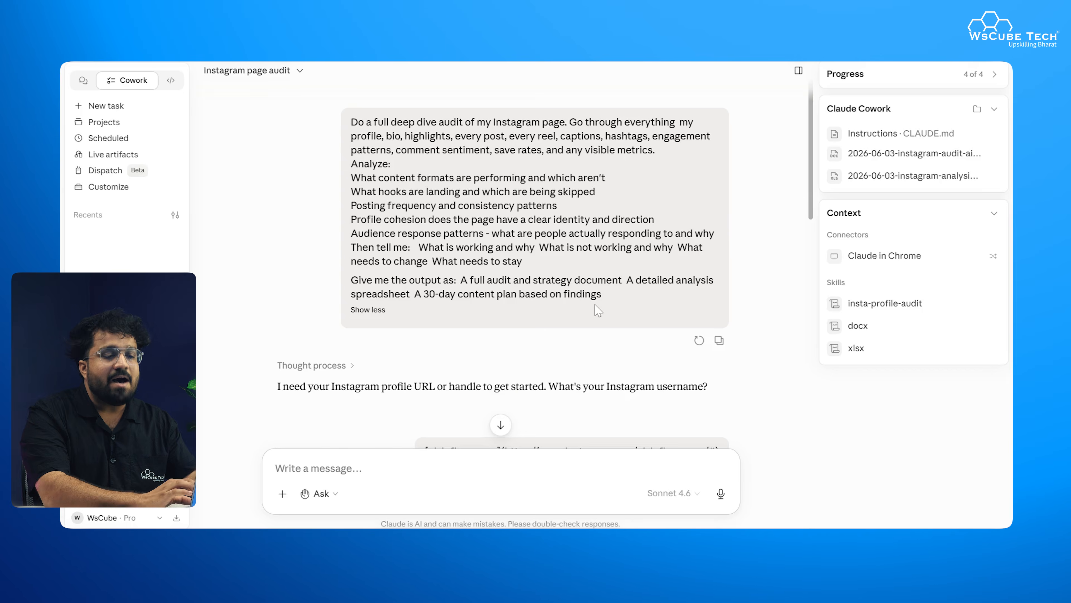
# Step: Review the Instagram page audit conversation, covering the prompt, the supplied profile link and Claude's work log
pyautogui.scroll(-2, 598, 310)
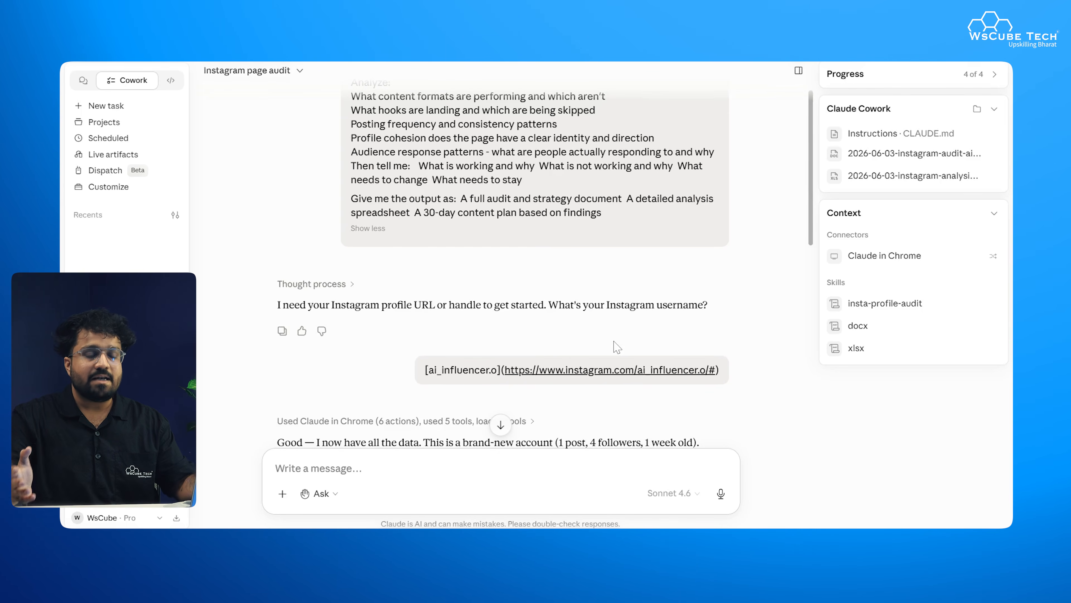
pyautogui.scroll(-3, 616, 346)
pyautogui.scroll(2, 616, 346)
pyautogui.scroll(-2, 494, 315)
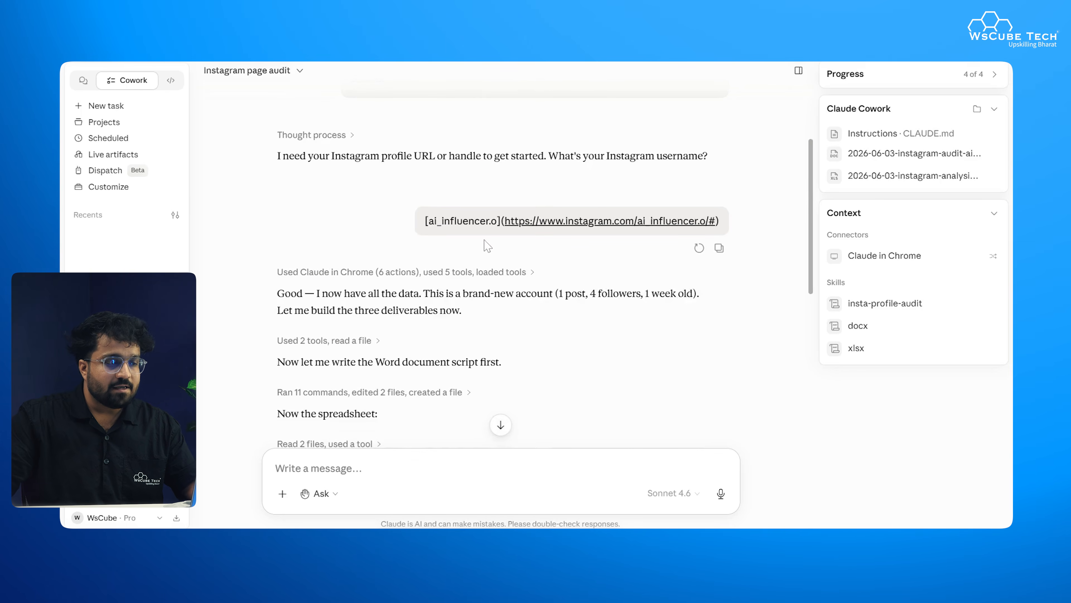
pyautogui.scroll(-2, 506, 235)
pyautogui.scroll(2, 506, 234)
pyautogui.scroll(-2, 508, 237)
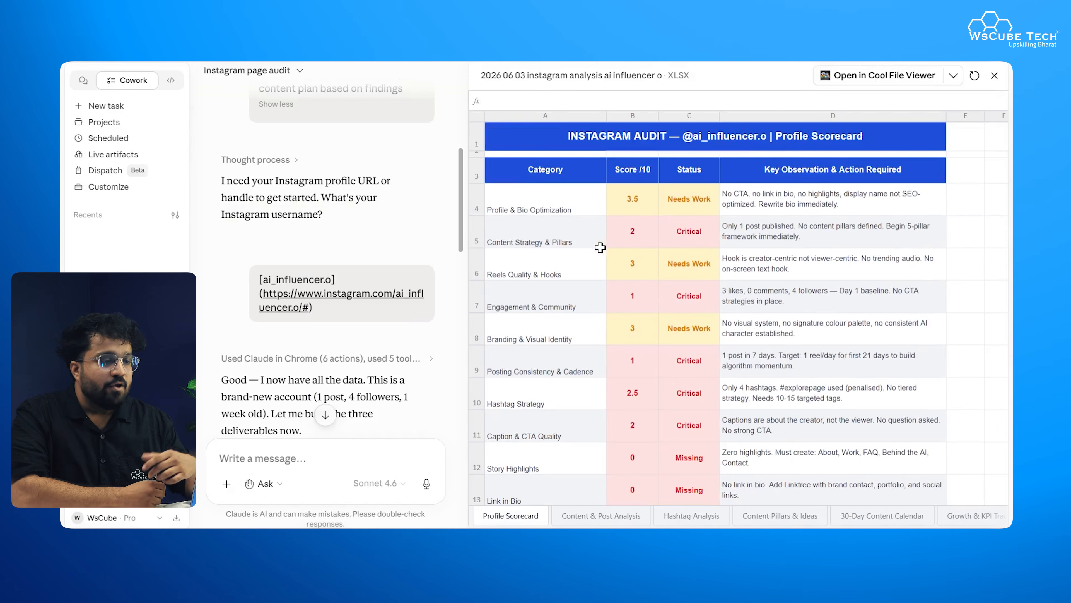
# Step: Examine the Profile Scorecard sheet of the Instagram analysis spreadsheet, going through the audit categories down to the overall baseline score
pyautogui.click(543, 209)
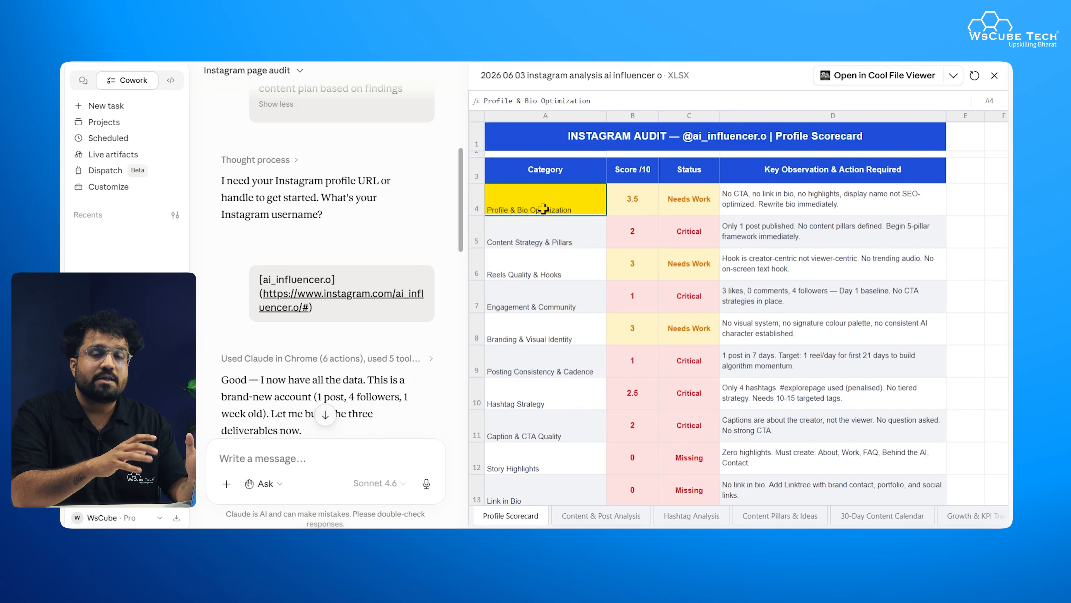
pyautogui.click(549, 228)
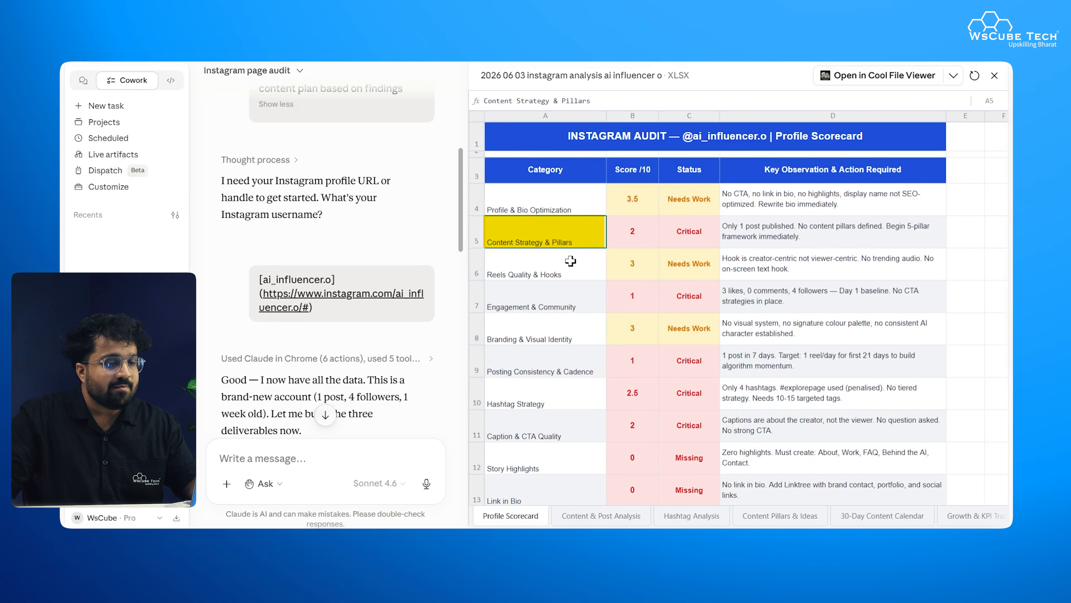
pyautogui.click(571, 260)
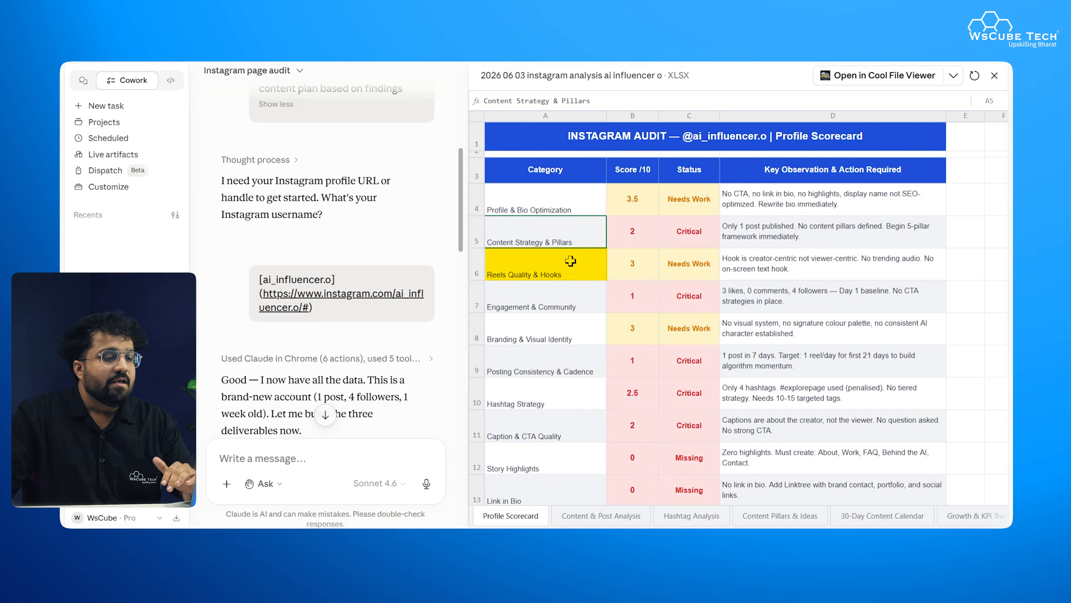
pyautogui.click(576, 309)
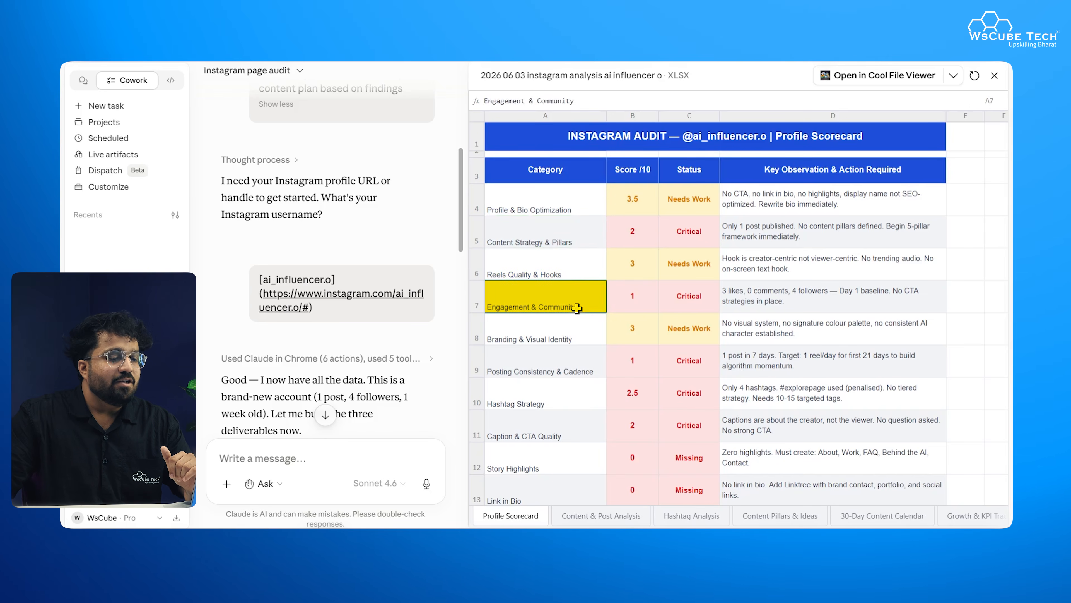
pyautogui.click(578, 332)
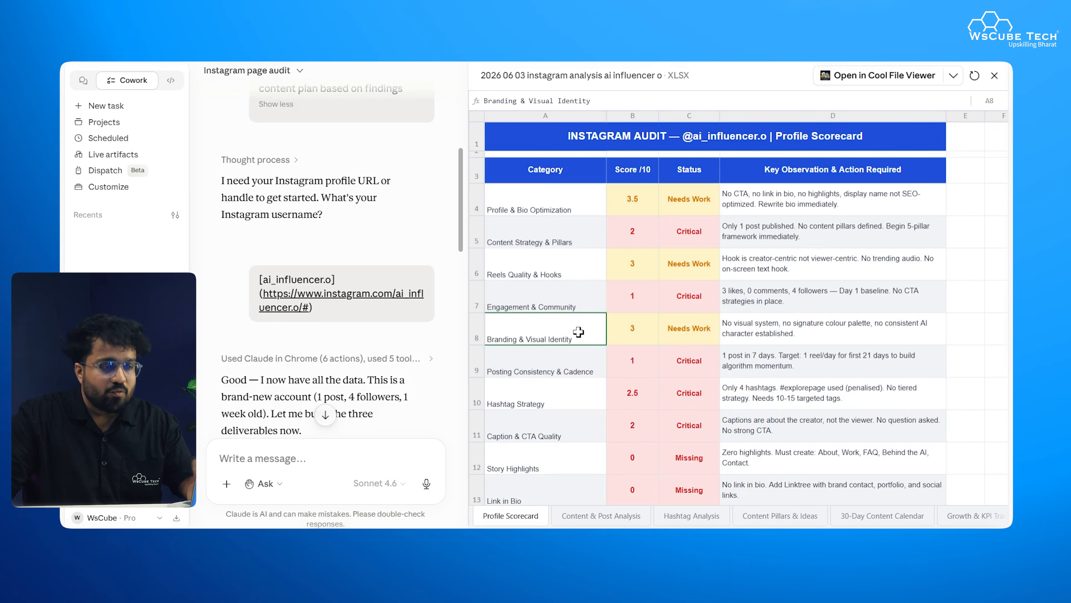
pyautogui.click(582, 363)
pyautogui.click(582, 387)
pyautogui.scroll(-2, 582, 388)
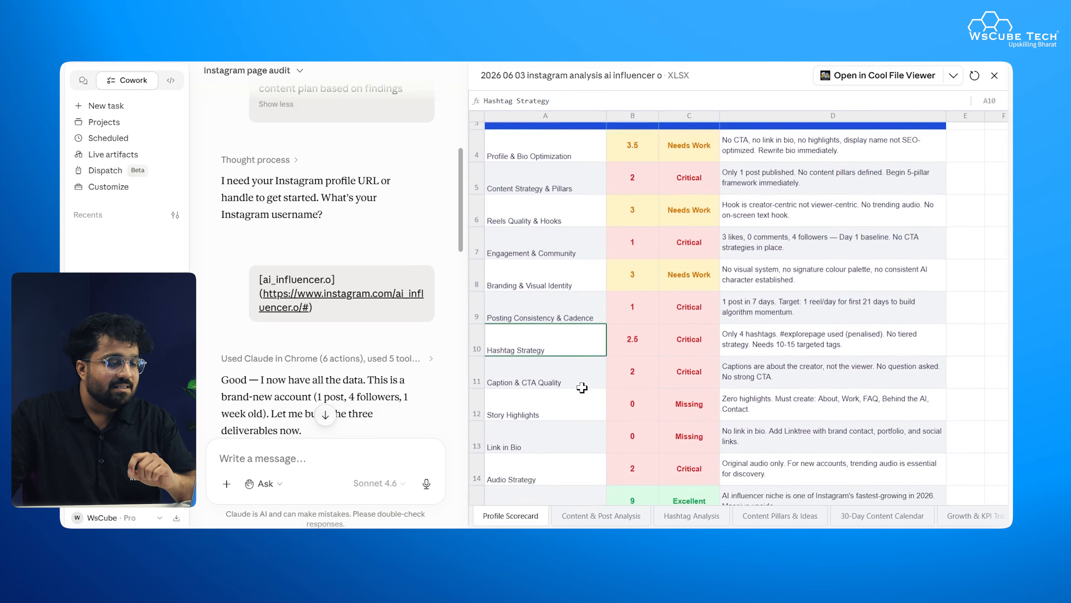
pyautogui.scroll(-1, 582, 387)
pyautogui.click(582, 355)
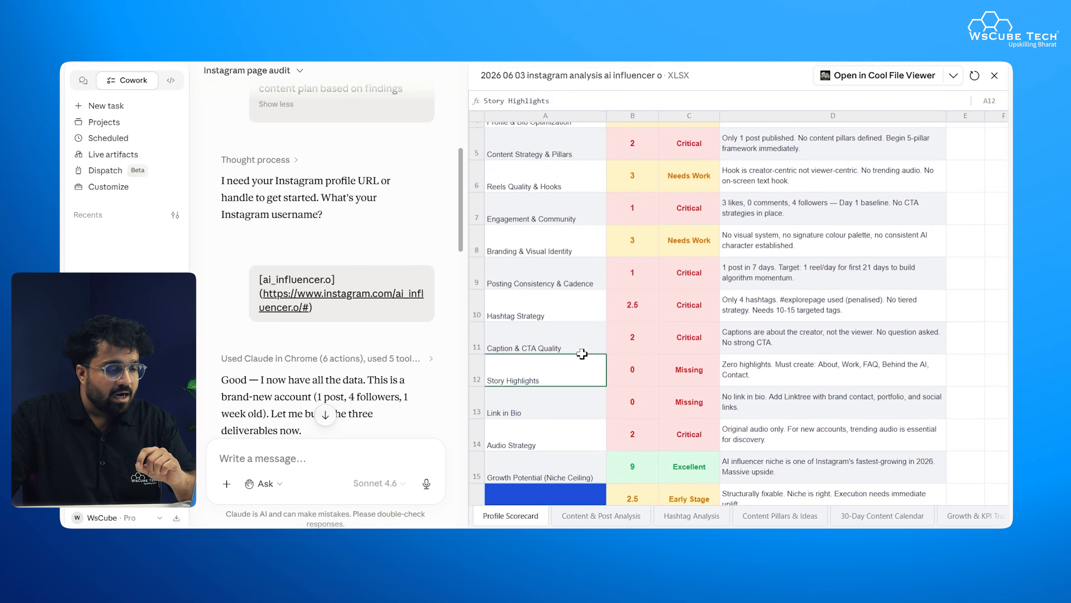
pyautogui.click(582, 352)
pyautogui.scroll(-1, 582, 353)
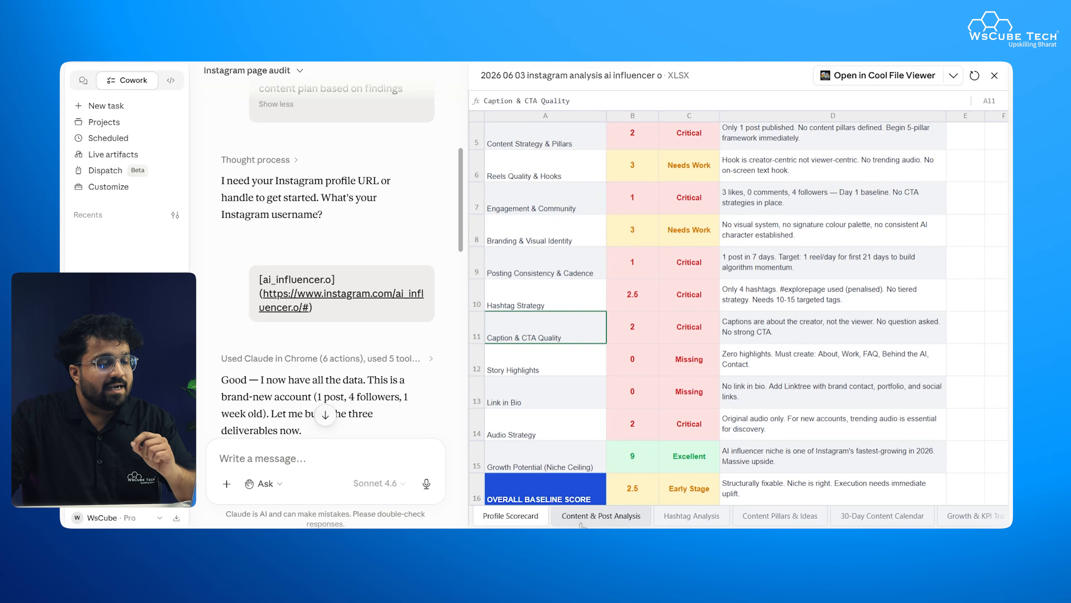
# Step: Review the Content & Post Analysis and Hashtag Analysis sheets, including the current hashtags and the recommended hashtag bank
pyautogui.click(581, 522)
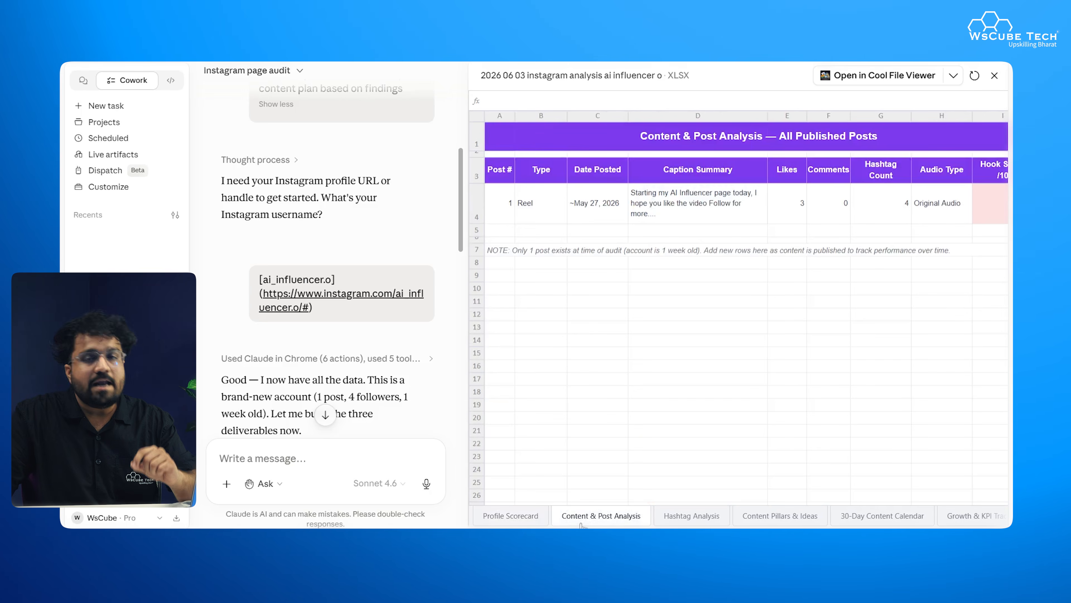
pyautogui.click(680, 515)
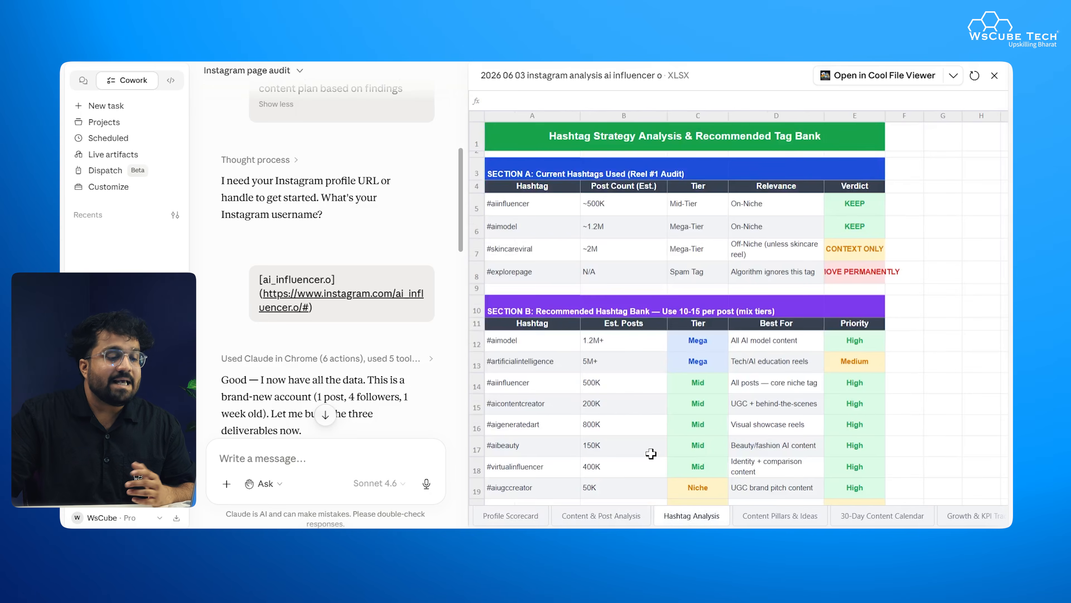
pyautogui.scroll(-3, 619, 381)
pyautogui.scroll(-3, 619, 381)
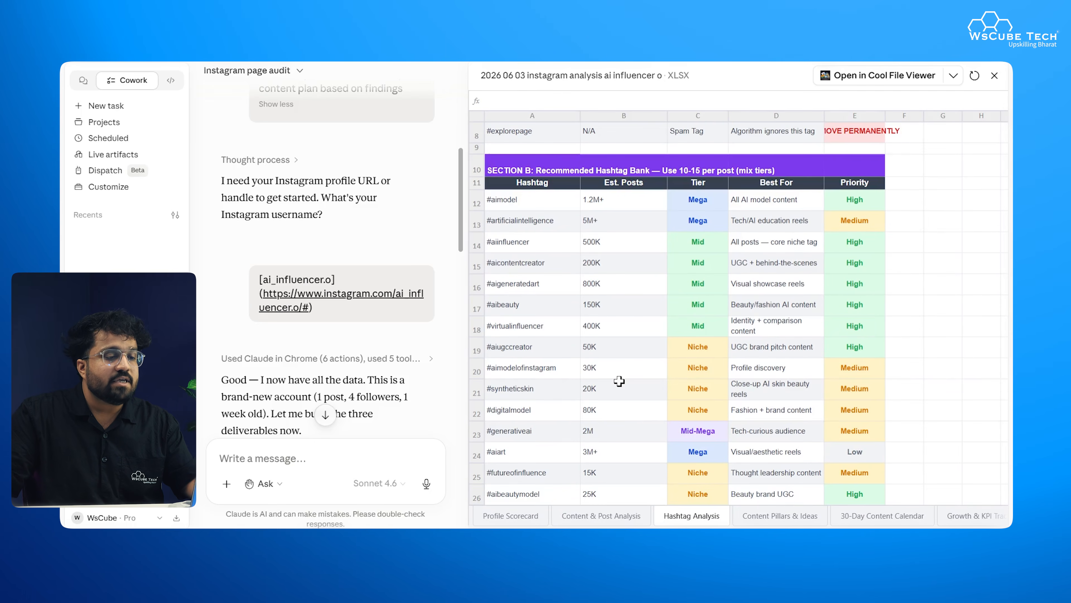
pyautogui.scroll(5, 619, 381)
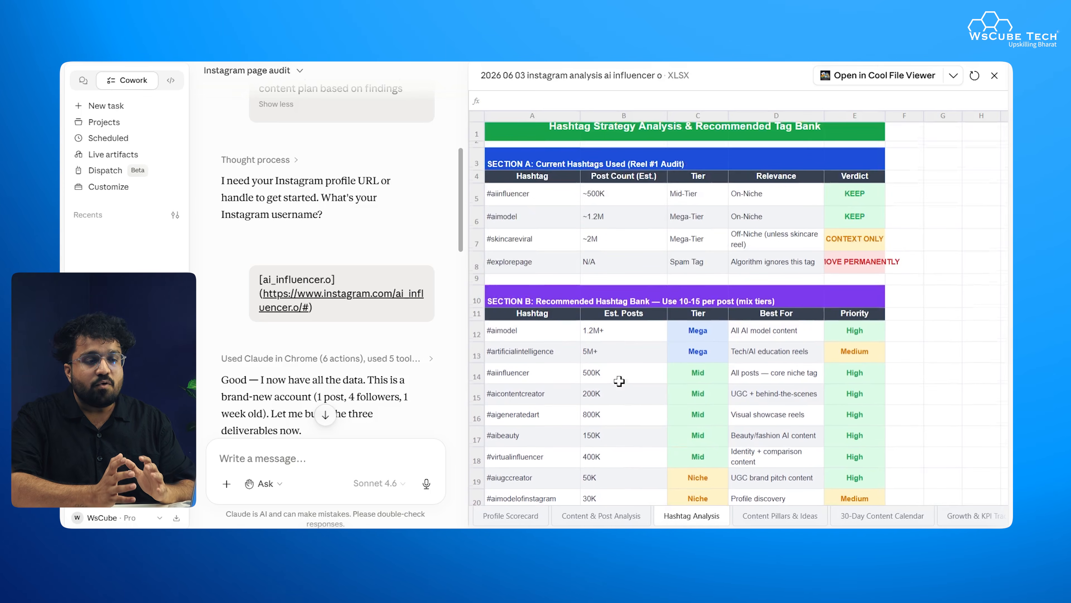
# Step: Examine the Content Pillars & Ideas sheet, covering the AI Showcase pillar's details and the video ideas bank
pyautogui.click(774, 516)
pyautogui.click(592, 200)
pyautogui.click(638, 197)
pyautogui.click(731, 200)
pyautogui.scroll(-6, 773, 201)
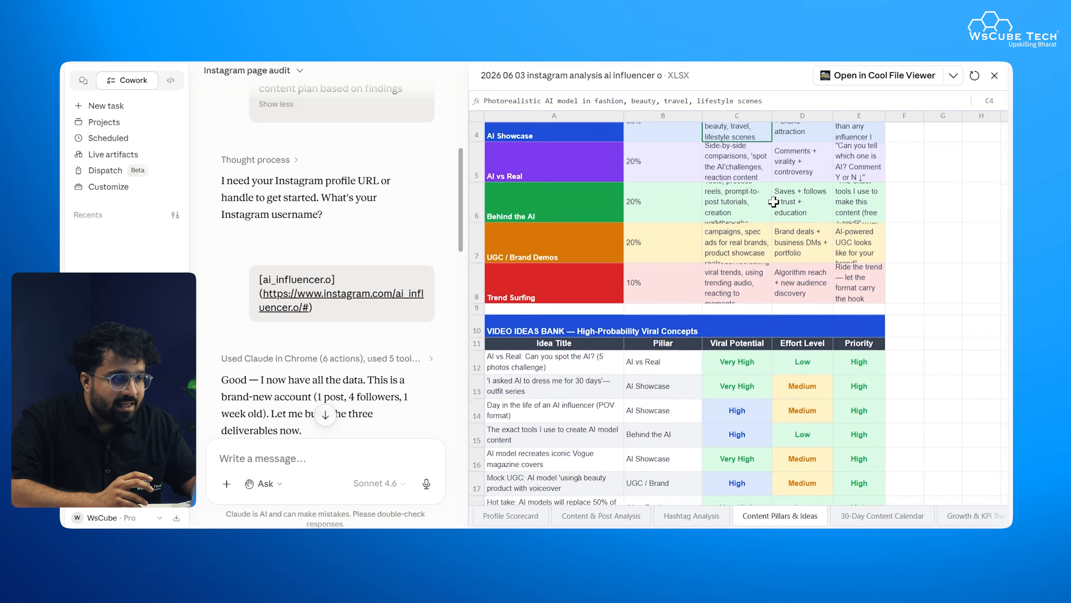
# Step: Review the 30-Day Content Calendar sheet with its daily pillars, content titles and caption hooks
pyautogui.click(880, 516)
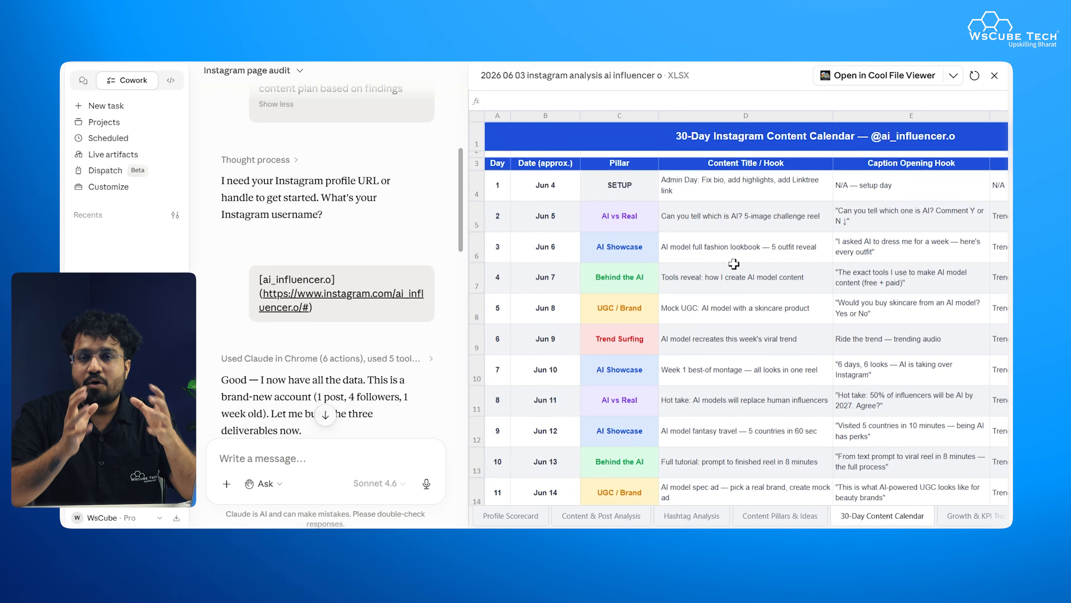
pyautogui.scroll(-1, 725, 261)
pyautogui.scroll(-3, 725, 262)
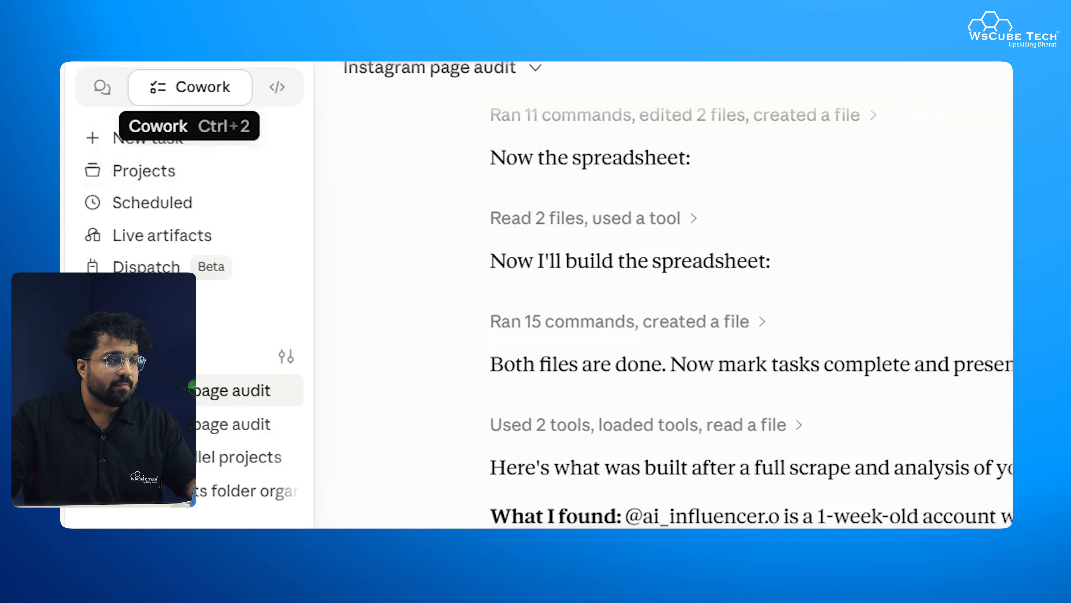
# Step: Manually set up a scheduled task named Weekly Task, described as "5 AI news stories", with a prompt for a briefing on the past 7 days
pyautogui.click(186, 139)
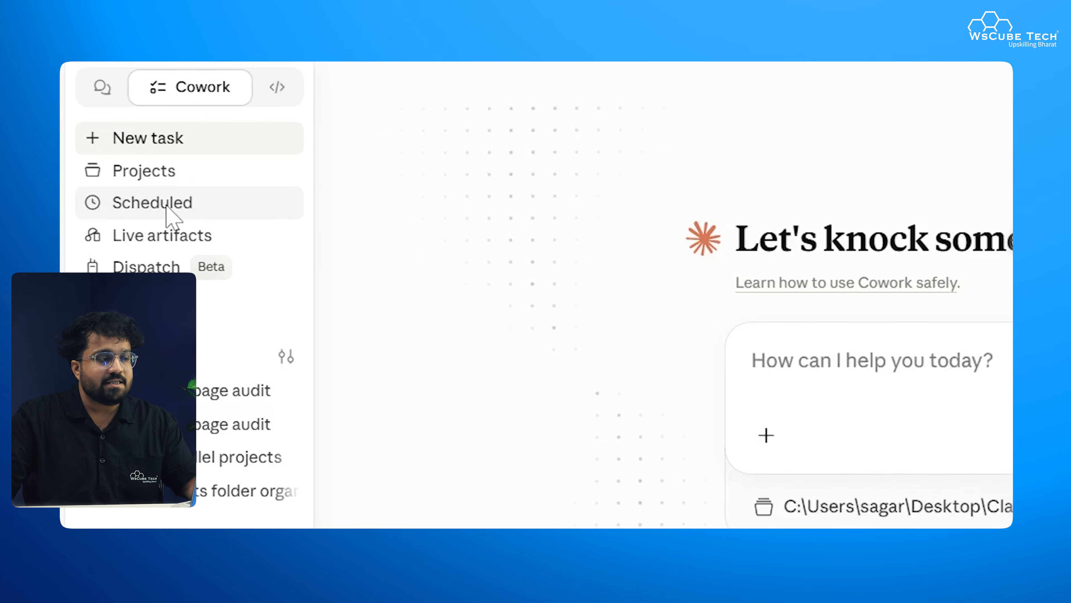
pyautogui.click(171, 215)
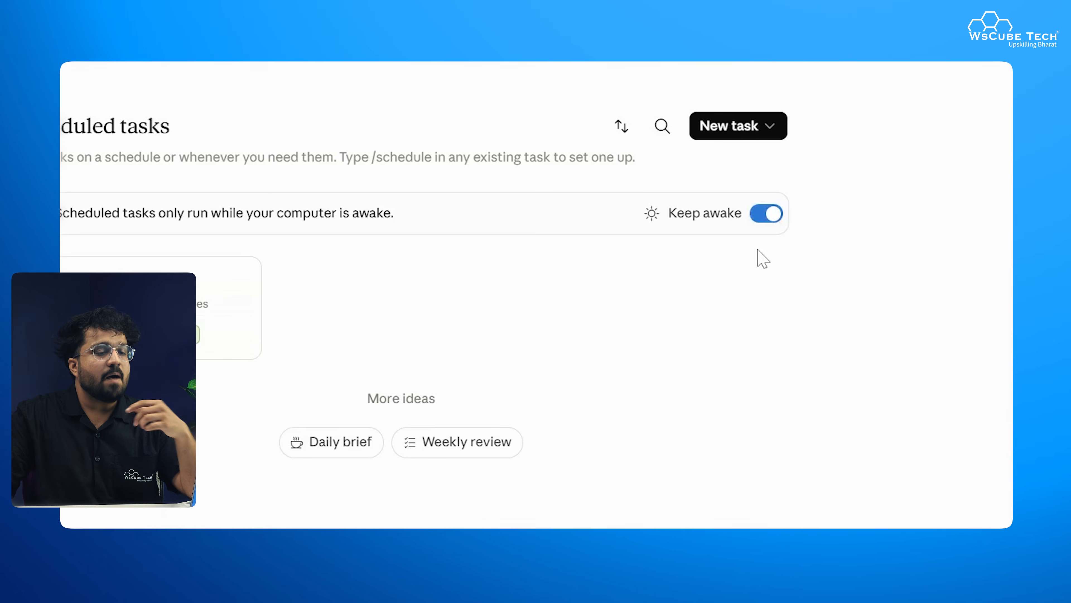
pyautogui.click(769, 125)
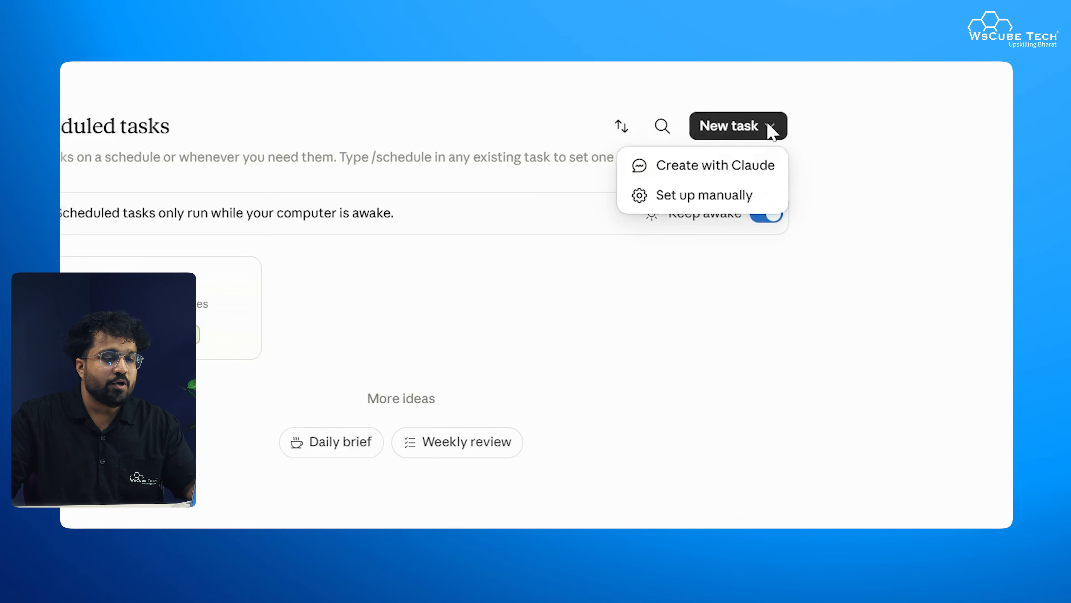
pyautogui.click(745, 196)
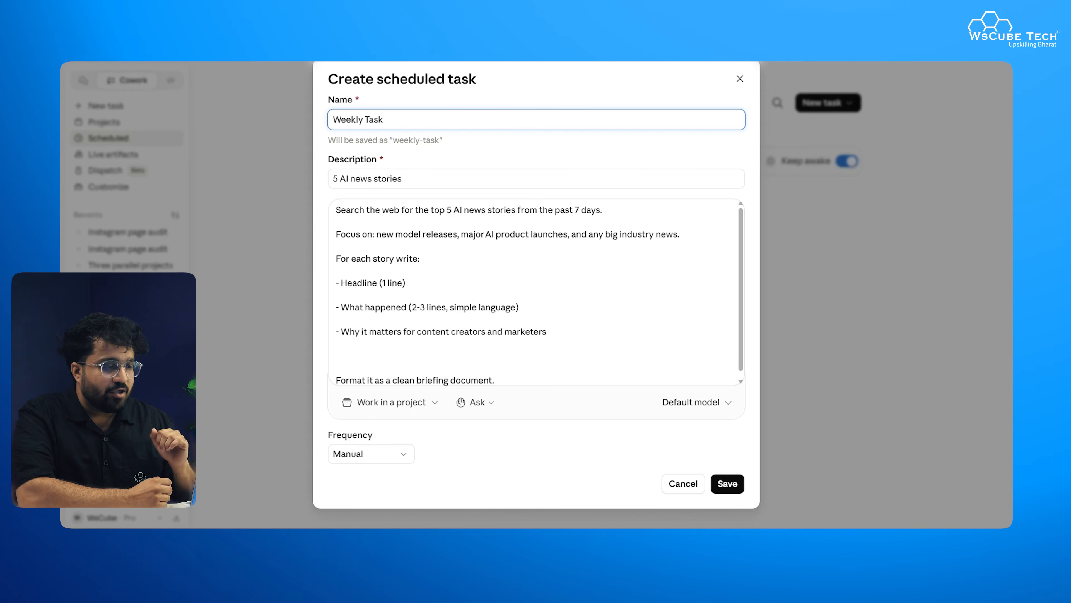
pyautogui.scroll(-1, 533, 291)
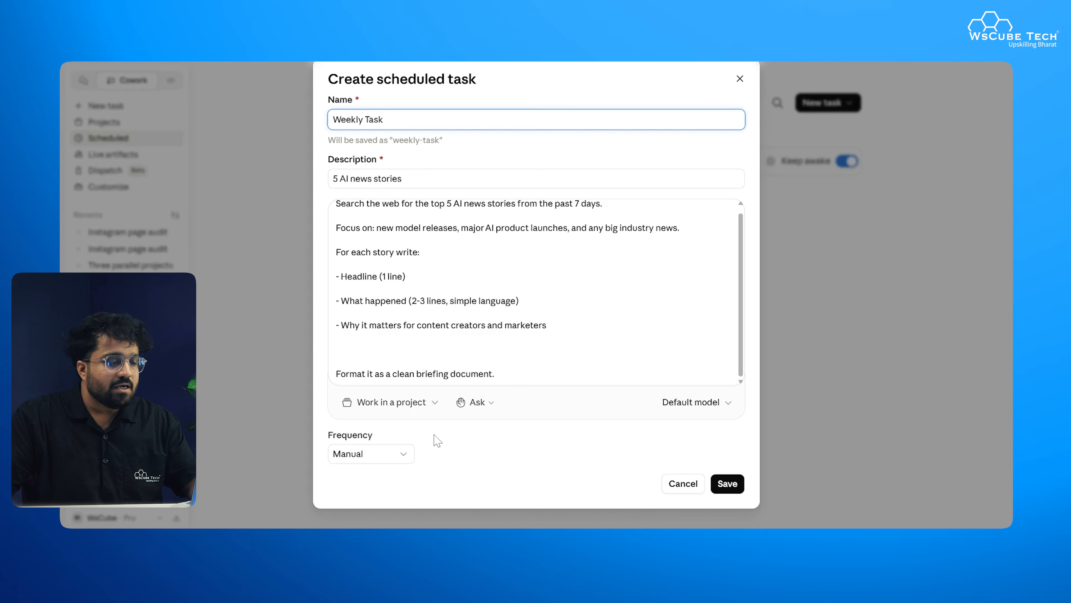
# Step: Set the scheduled task's frequency to weekly, running on Monday at 09:00
pyautogui.click(403, 456)
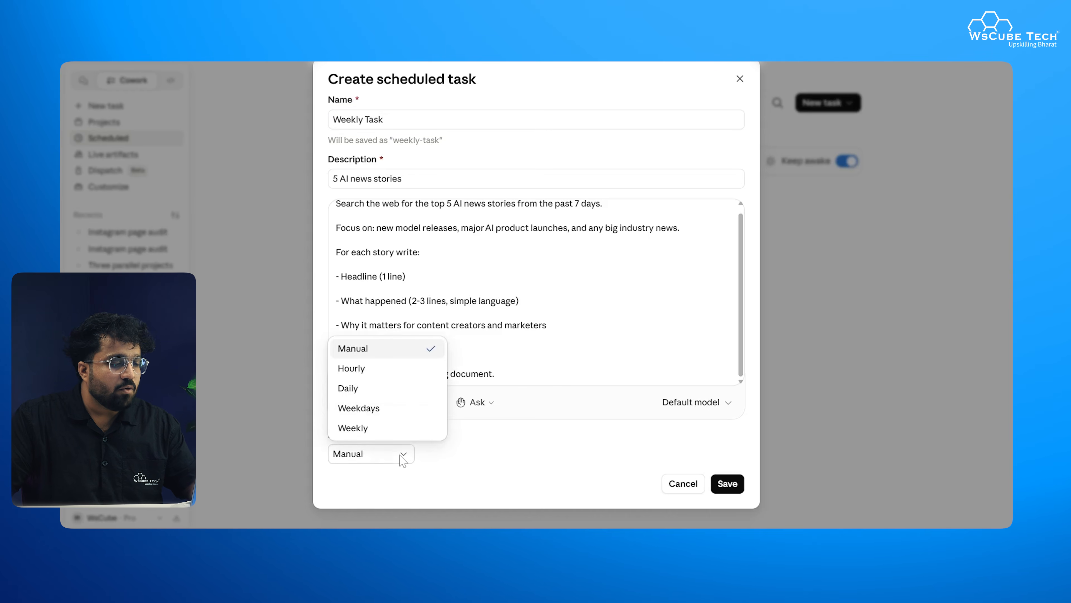
pyautogui.click(408, 427)
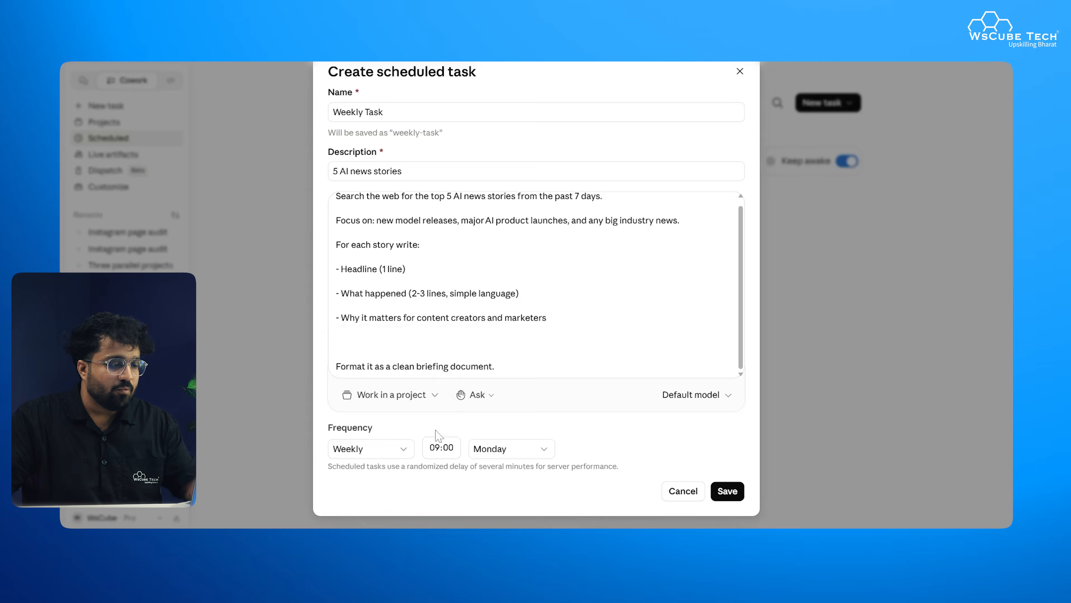
pyautogui.click(450, 448)
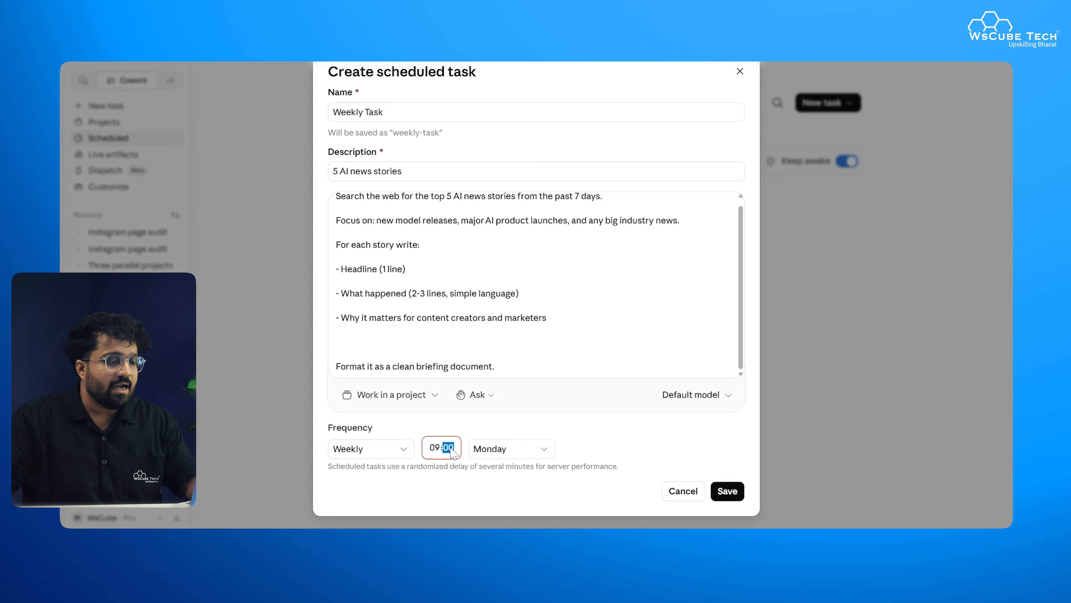
pyautogui.click(491, 453)
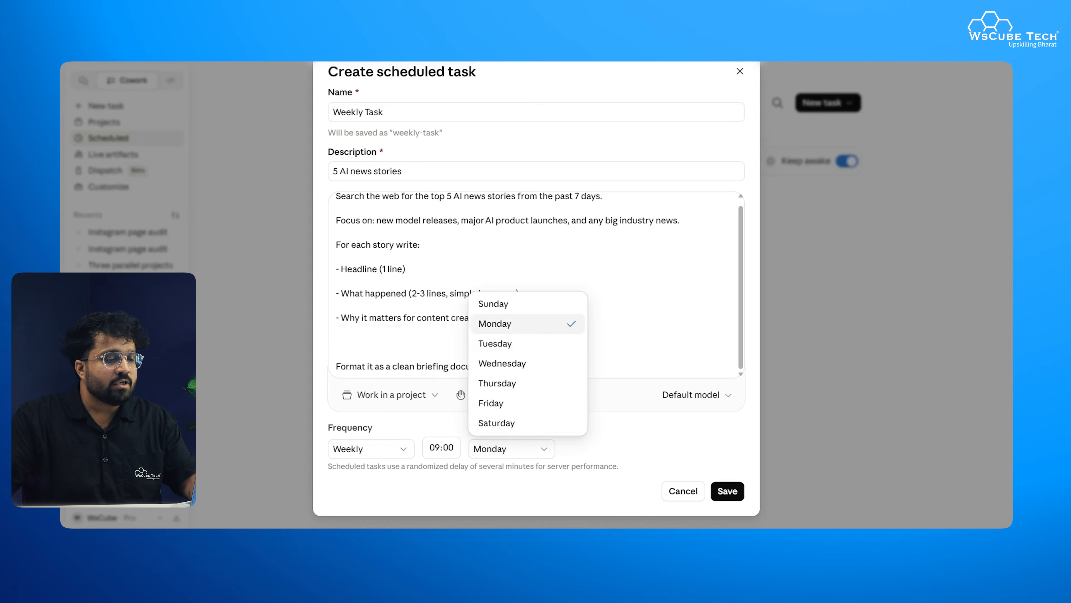
pyautogui.click(523, 327)
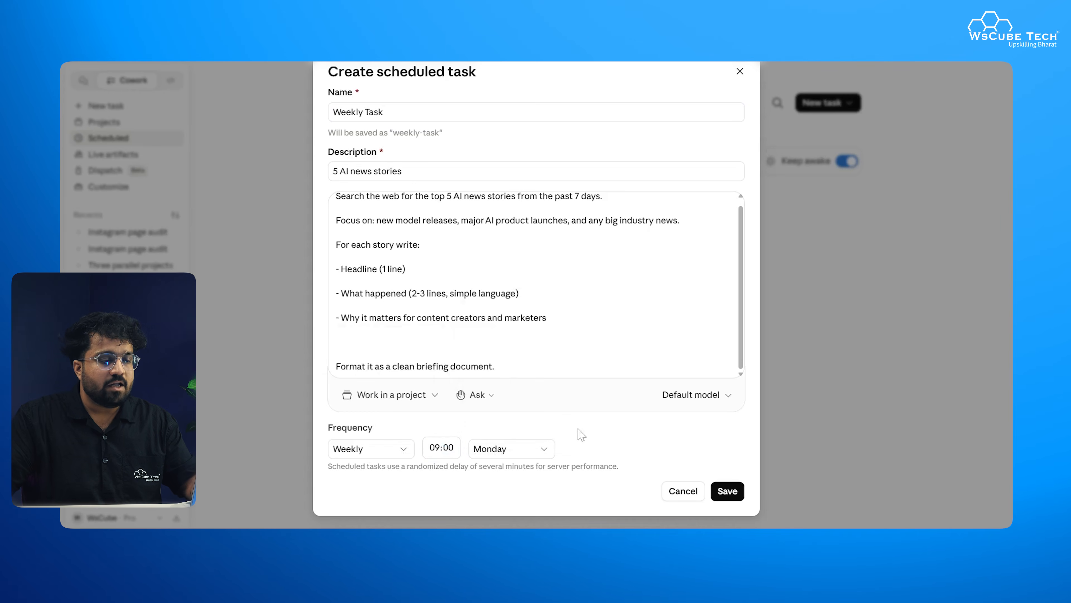
# Step: Give the scheduled task access to the desktop's Claude Cowork folder, select the Sonnet 4.6 model and save the task
pyautogui.click(423, 393)
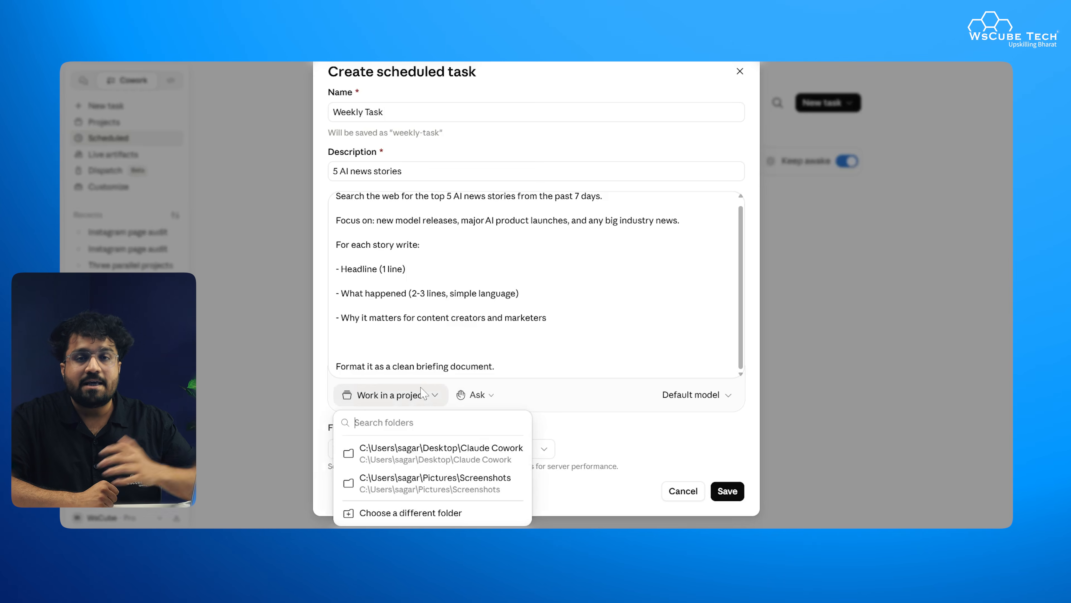
pyautogui.click(457, 452)
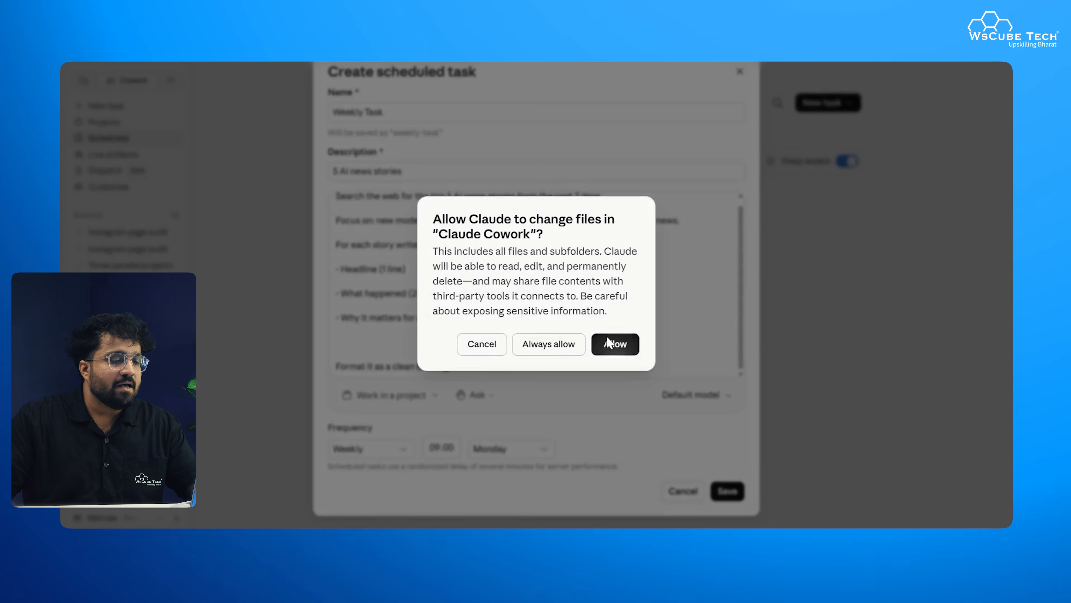
pyautogui.click(610, 344)
pyautogui.click(696, 394)
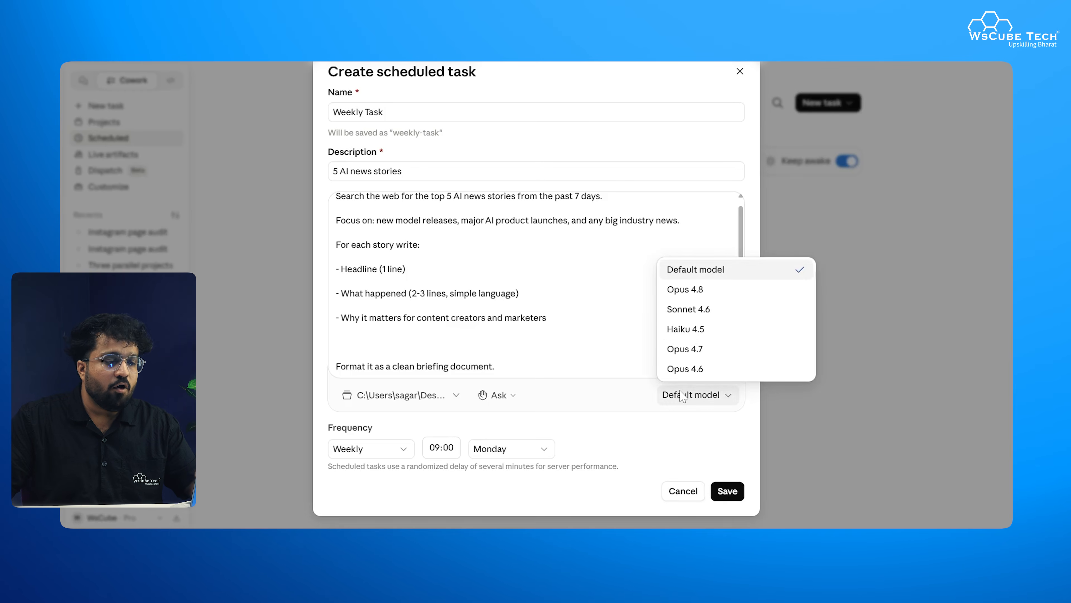
pyautogui.click(699, 313)
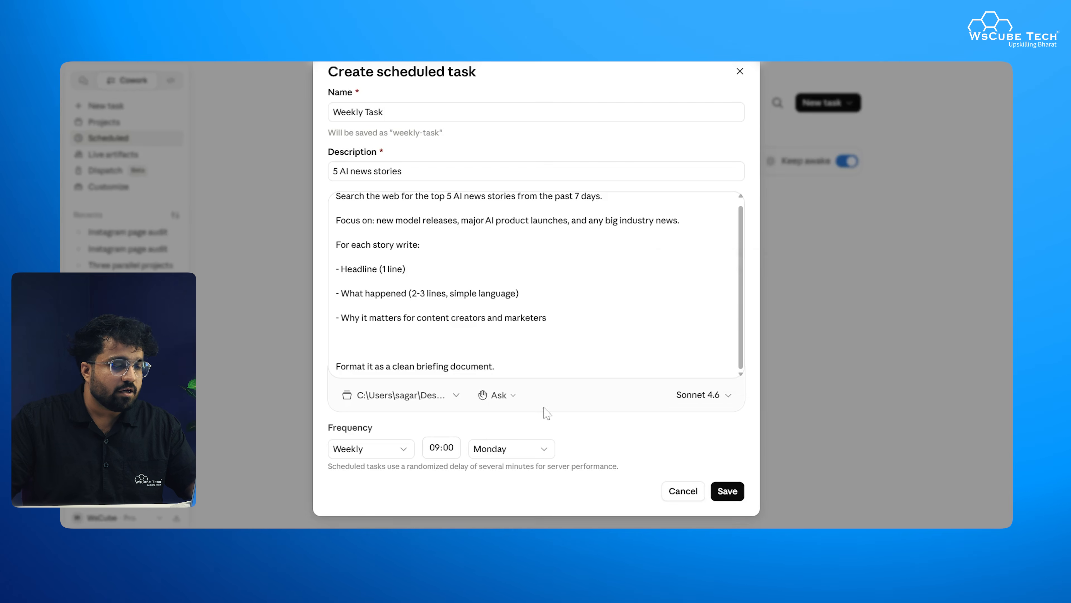
pyautogui.click(732, 495)
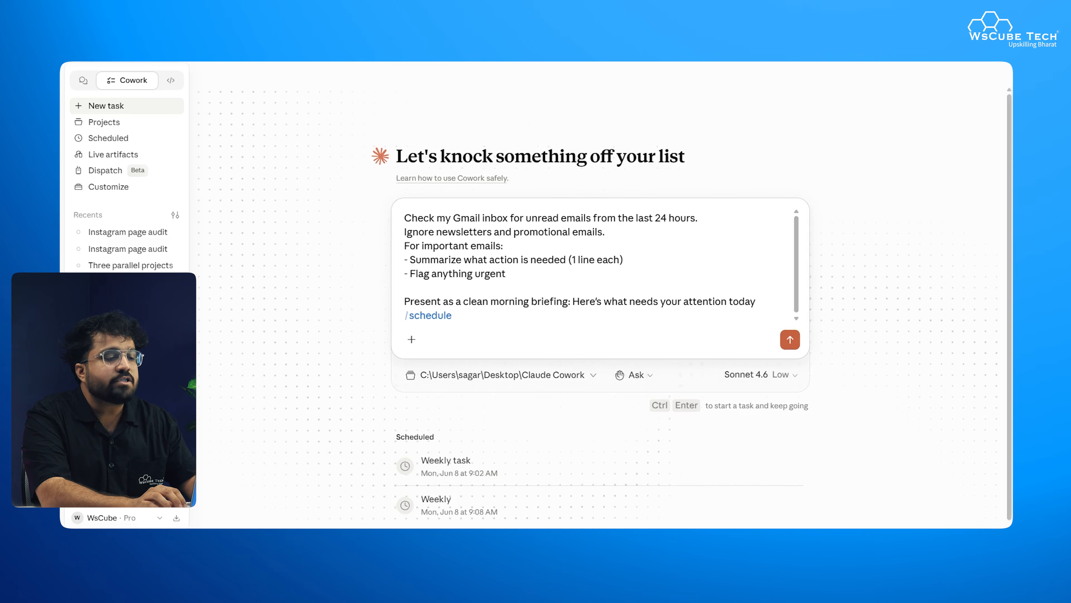
# Step: Check which connectors, including Gmail, are enabled for the scheduled unread-email briefing prompt
pyautogui.click(412, 339)
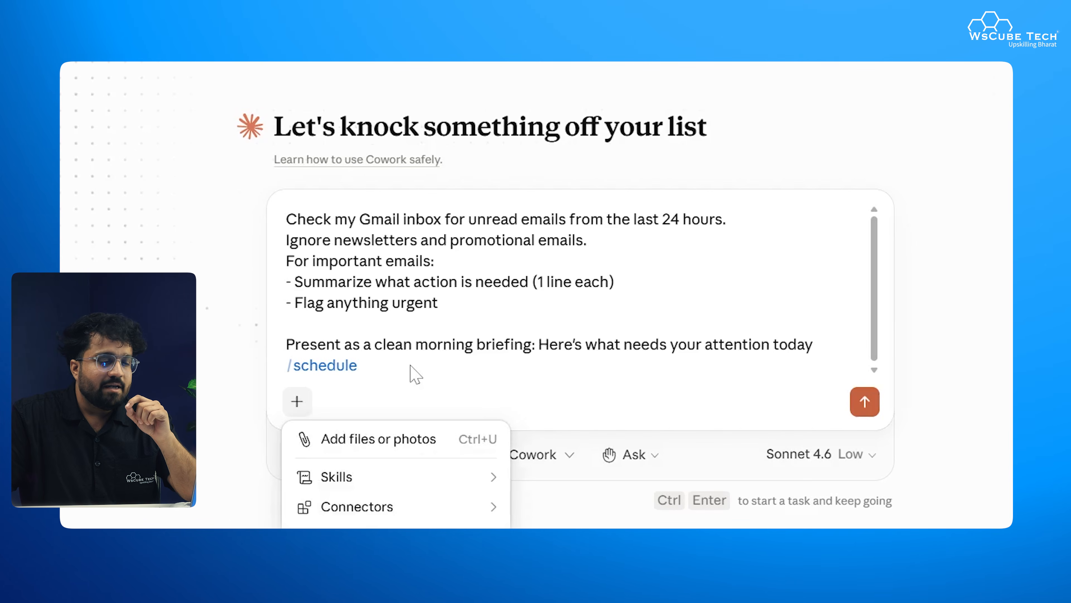
pyautogui.moveTo(449, 505)
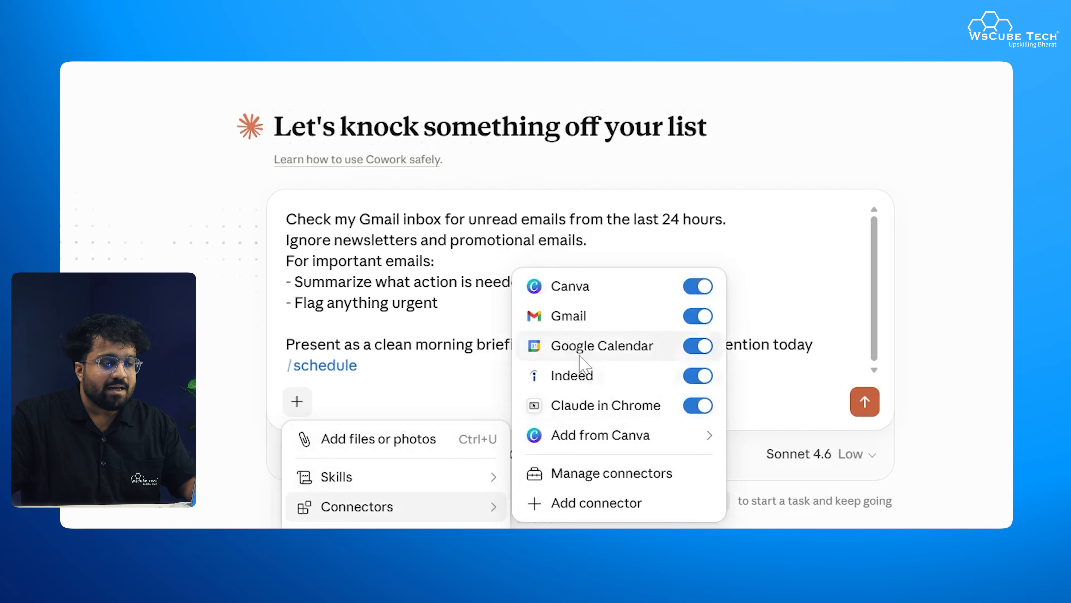
pyautogui.click(746, 351)
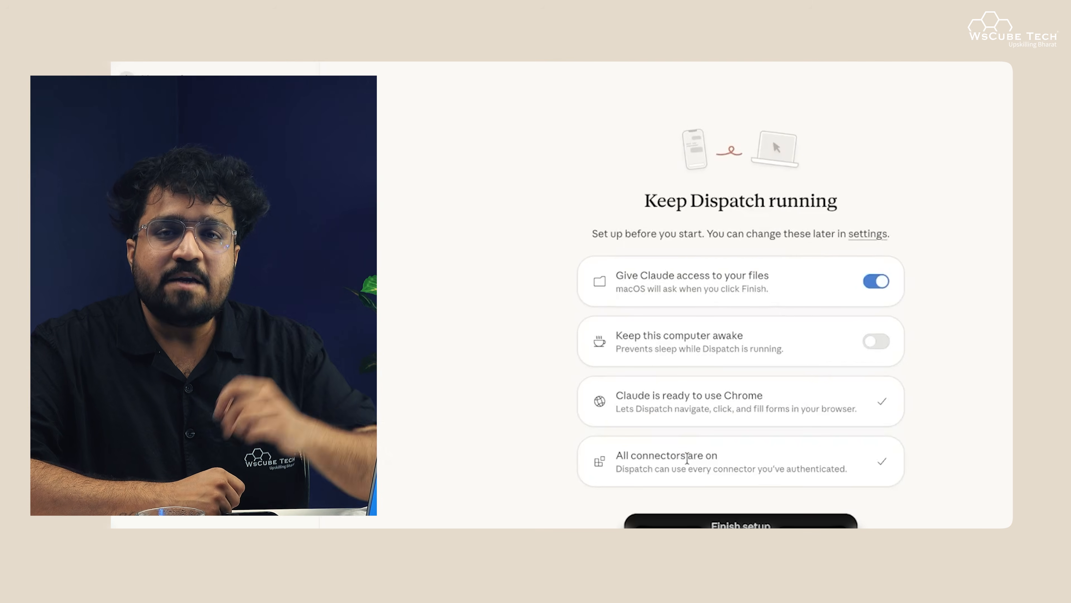
# Step: Enable keeping this computer awake in the Dispatch setup
pyautogui.click(877, 341)
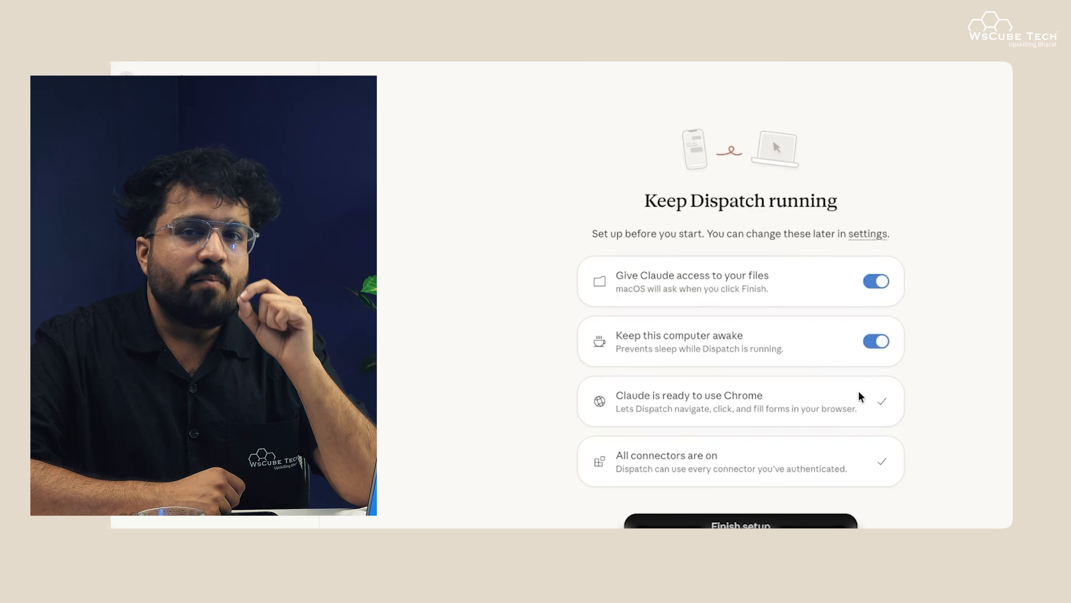